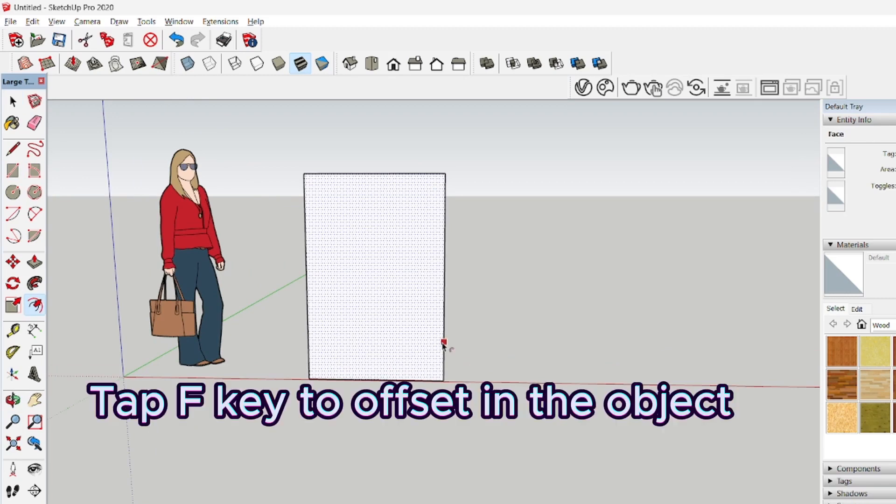
Offset the upright rectangle's outline inward to form a narrow border and delete the inner face
click(444, 345)
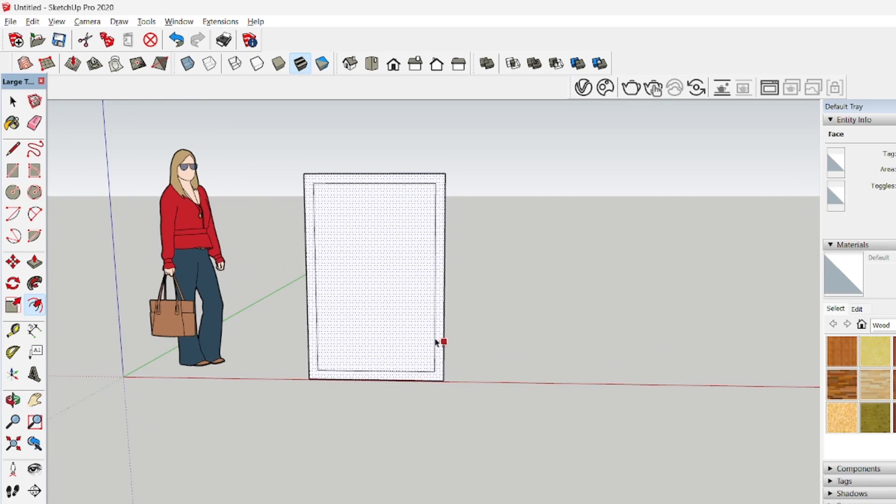
click(436, 341)
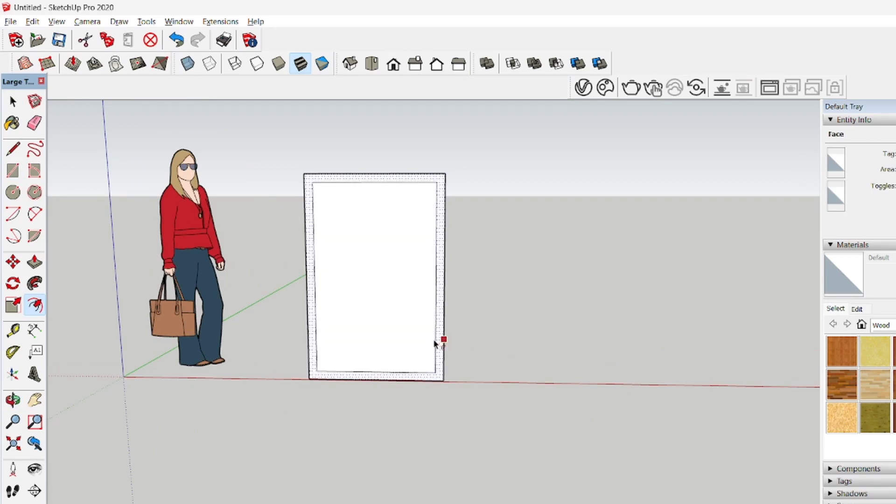
scroll(429, 378, up, 2)
key(space)
click(412, 331)
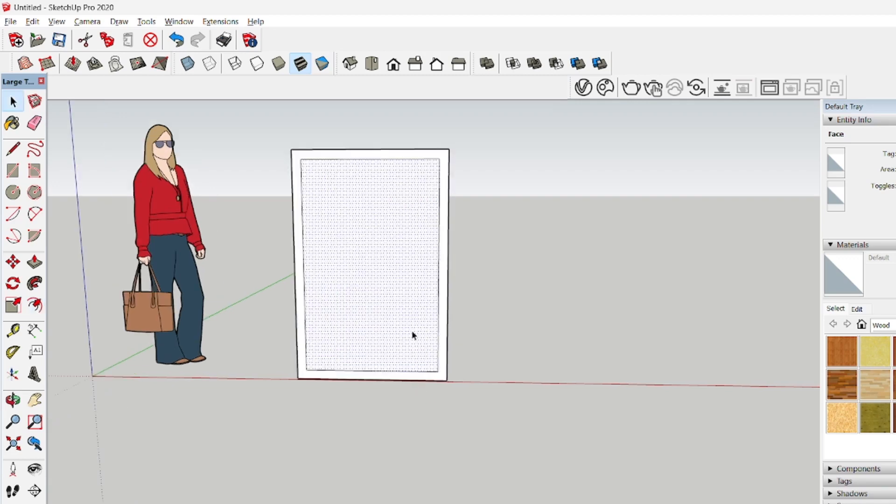
key(Delete)
Push/Pull the border face to give the outer frame a shallow depth
middle_drag(434, 360, 422, 374)
key(p)
click(418, 379)
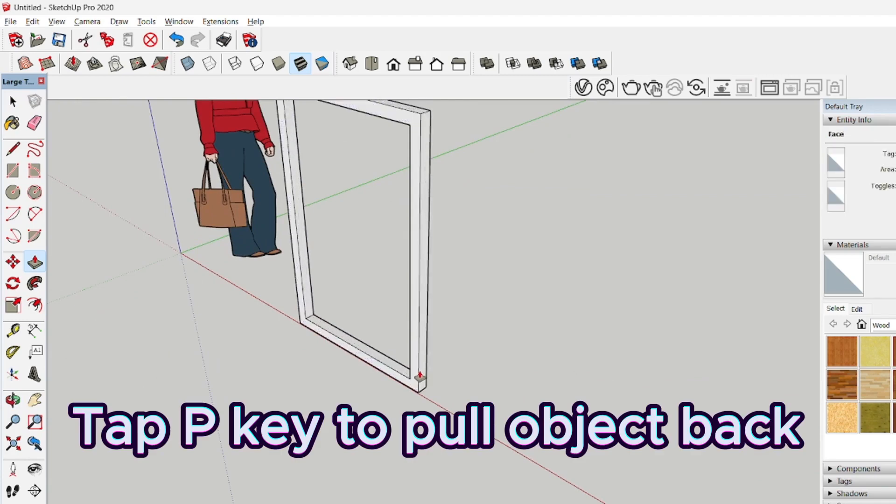
Select all connected geometry of the outer frame and make it a group
middle_drag(390, 425, 603, 322)
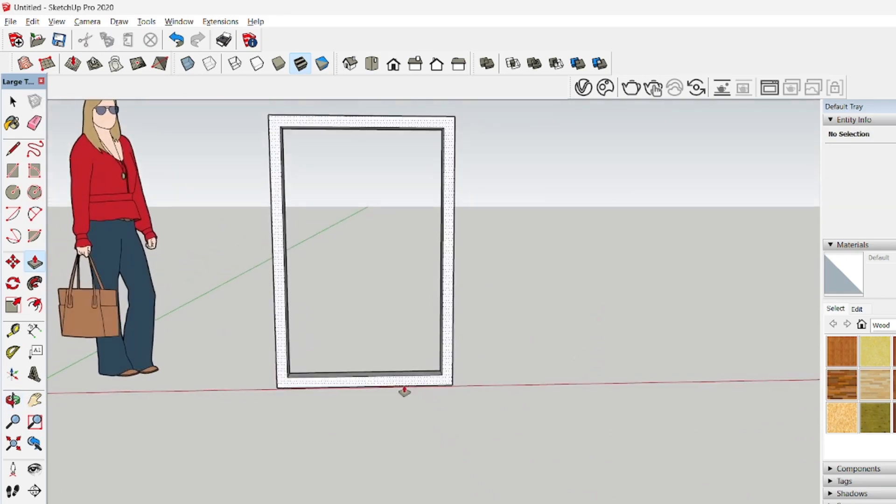
scroll(357, 389, up, 1)
middle_drag(357, 388, 372, 378)
scroll(375, 385, down, 3)
key(space)
triple_click(394, 384)
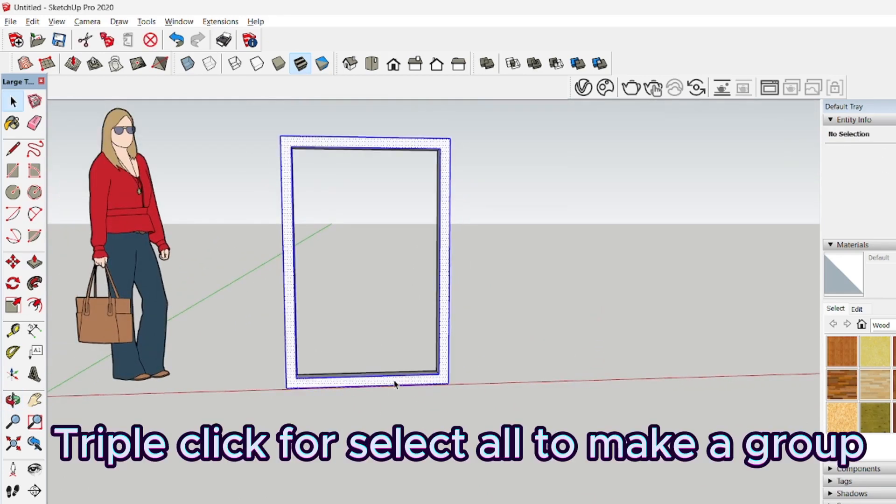
right_click(395, 384)
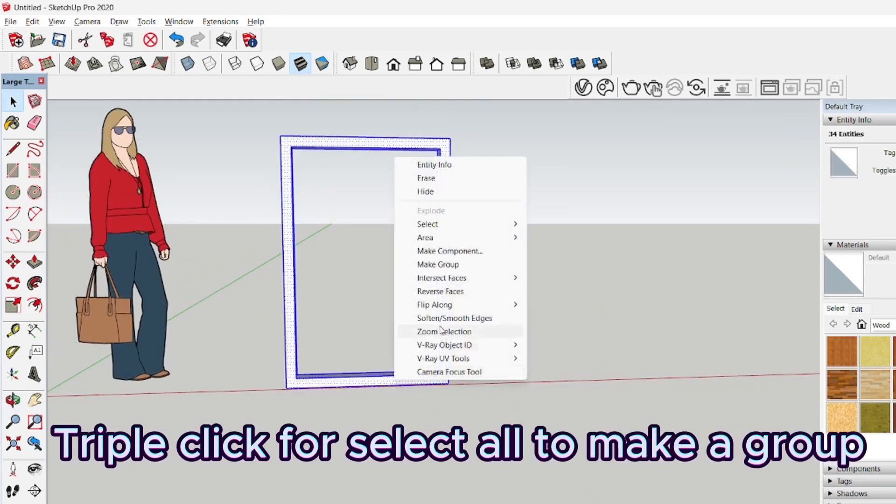
click(462, 265)
Draw an upright rectangle across the lower half of the frame's opening, starting midway through the frame's depth at a lower inner corner
middle_drag(464, 311, 368, 366)
scroll(305, 386, up, 2)
scroll(357, 366, up, 5)
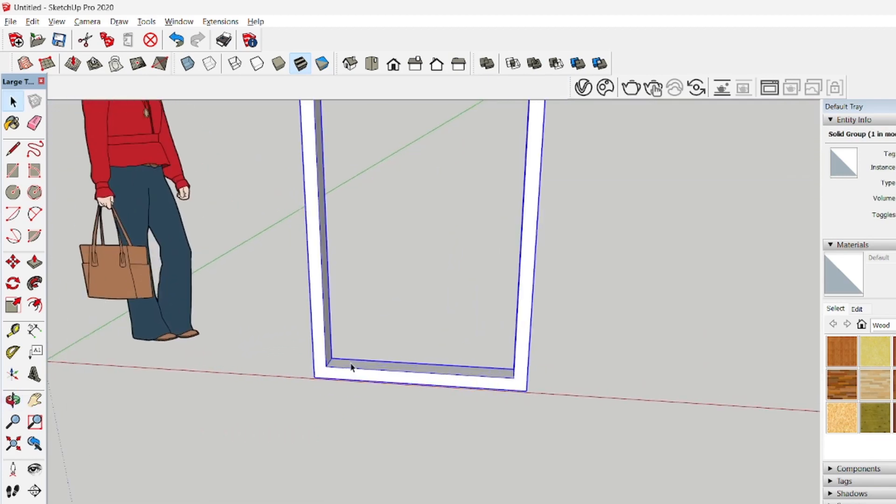
scroll(351, 367, up, 1)
key(r)
middle_drag(344, 356, 447, 318)
scroll(450, 317, down, 4)
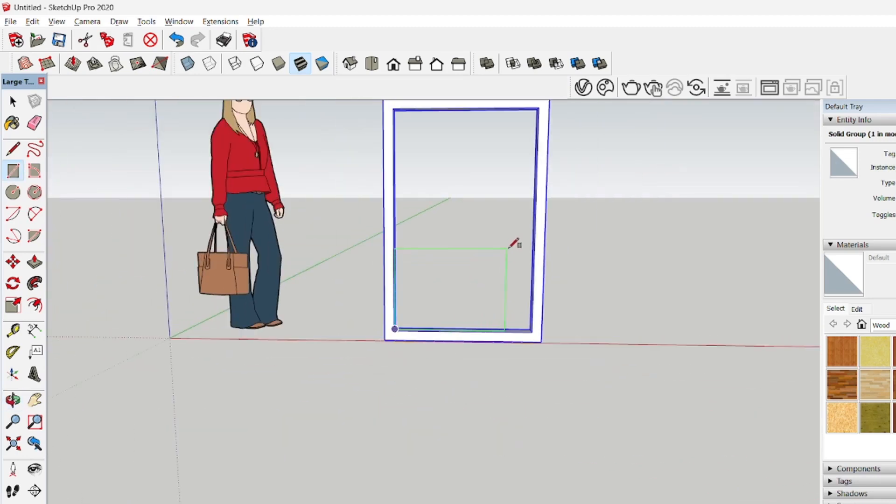
middle_drag(514, 296, 556, 246)
scroll(558, 242, down, 1)
scroll(525, 237, up, 2)
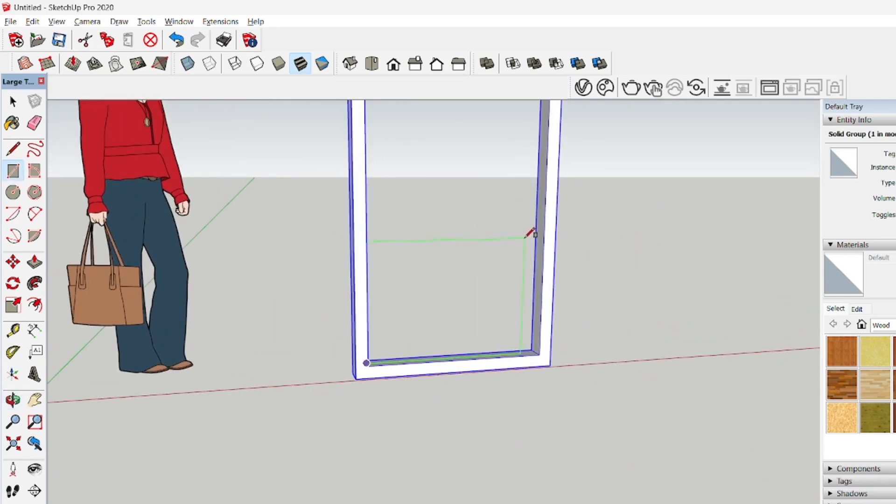
scroll(543, 211, up, 3)
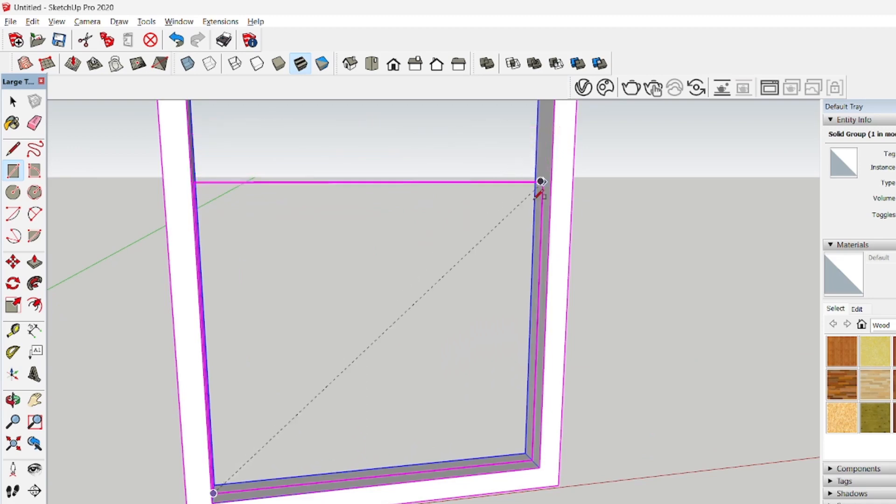
scroll(541, 182, down, 4)
scroll(544, 206, up, 2)
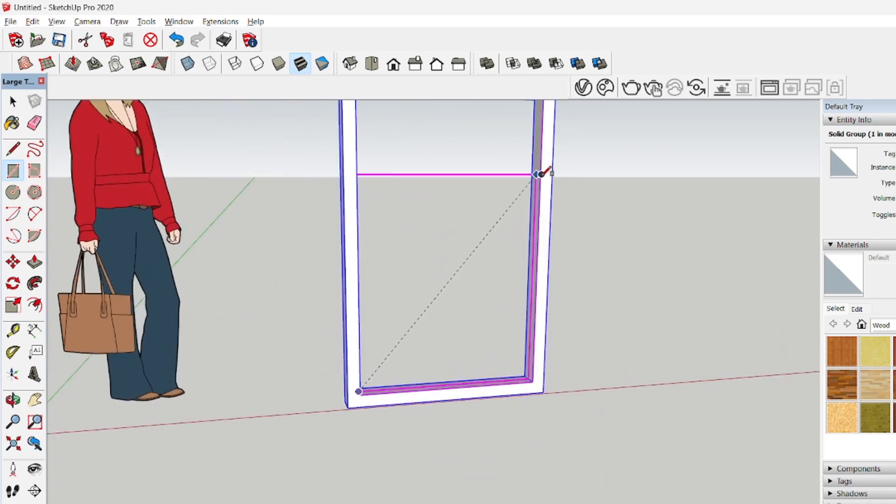
scroll(537, 210, down, 2)
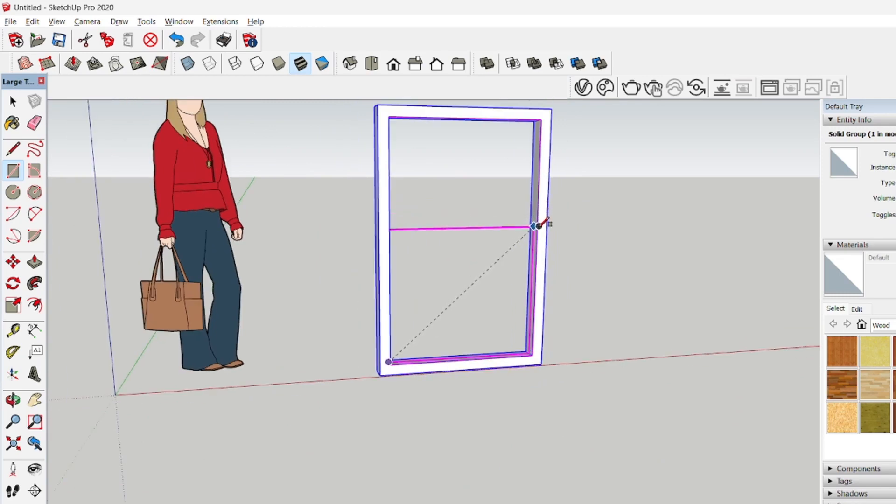
click(536, 242)
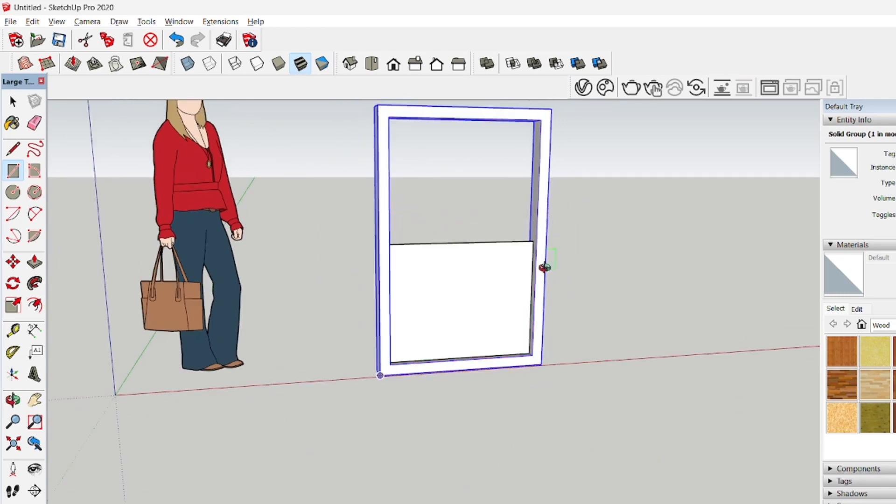
Offset the lower rectangle's edges inward to outline a thin sash border
middle_drag(544, 267, 410, 371)
scroll(457, 323, up, 3)
key(space)
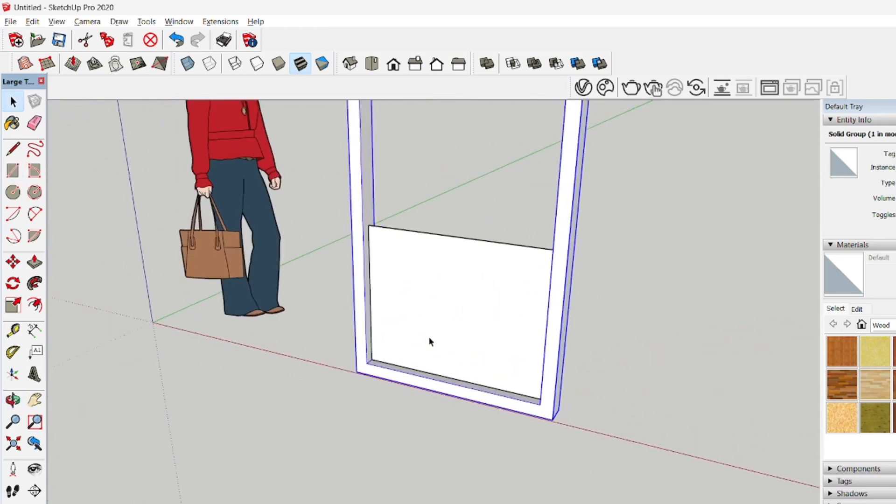
middle_drag(430, 340, 479, 289)
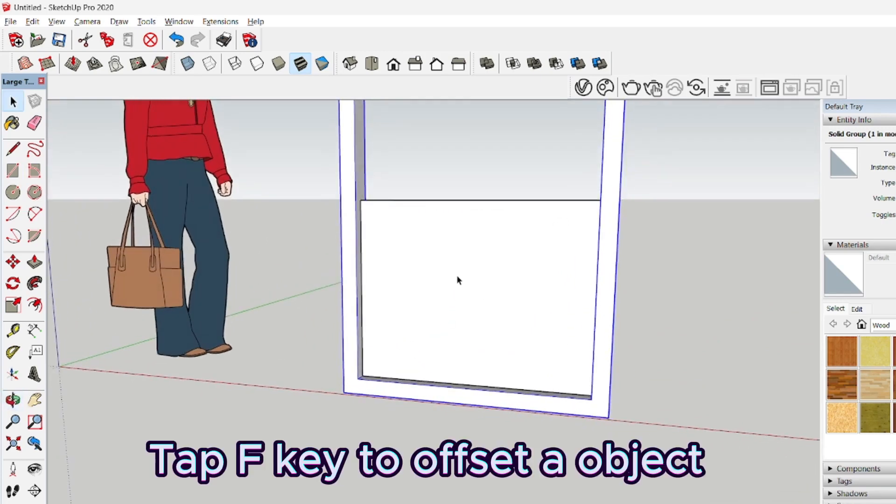
click(457, 278)
scroll(425, 283, up, 2)
key(f)
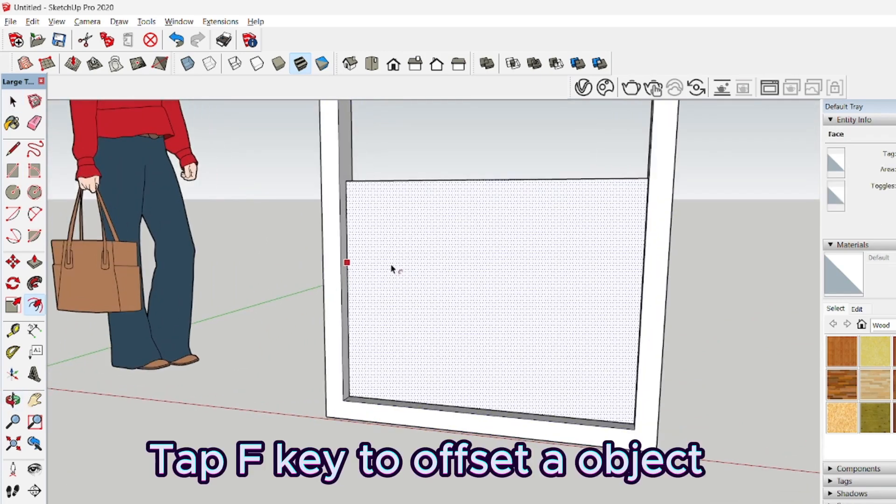
click(348, 243)
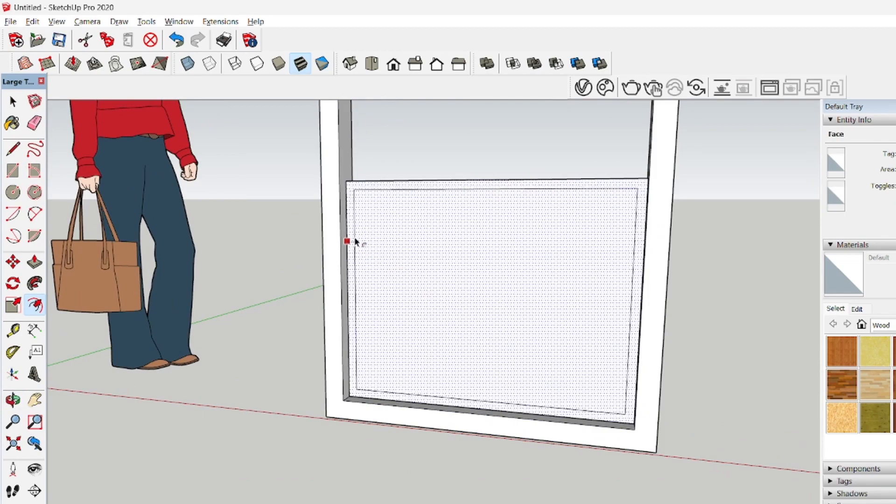
click(355, 238)
Delete the inner face of the lower rectangle, keeping only the thin border
key(space)
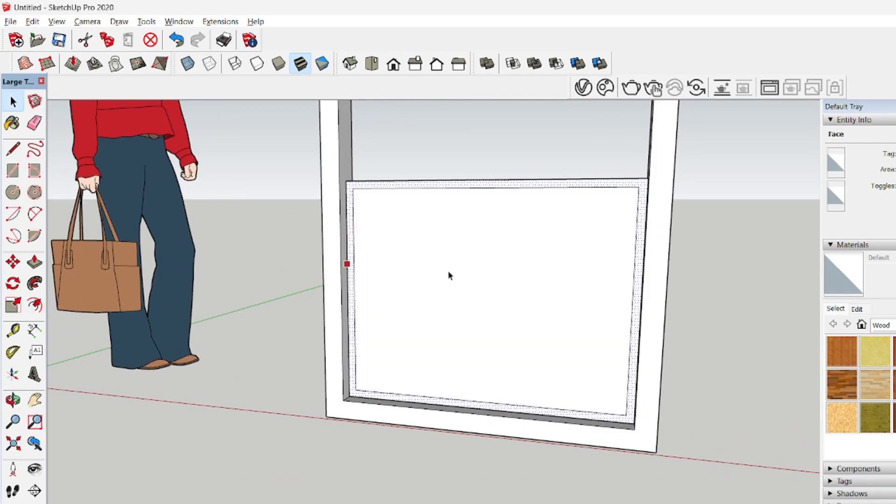
click(448, 274)
key(Delete)
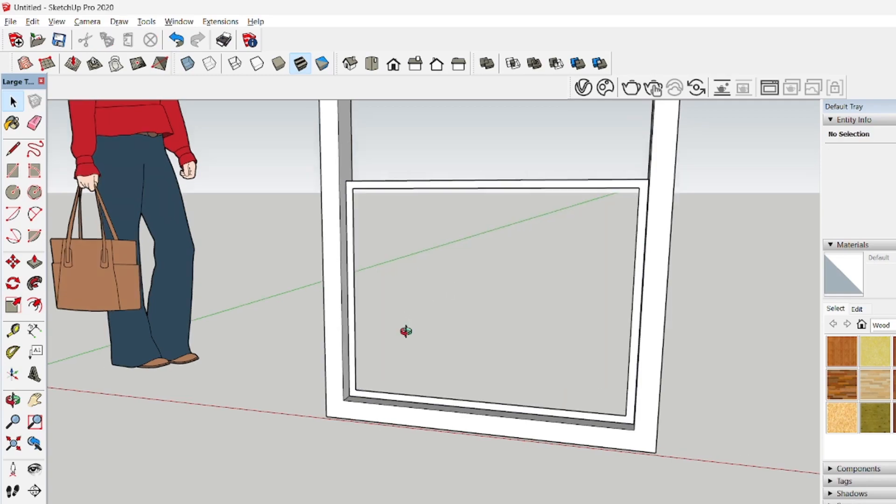
Push/Pull the thin lower border to give the sash its thickness
middle_drag(400, 329, 365, 330)
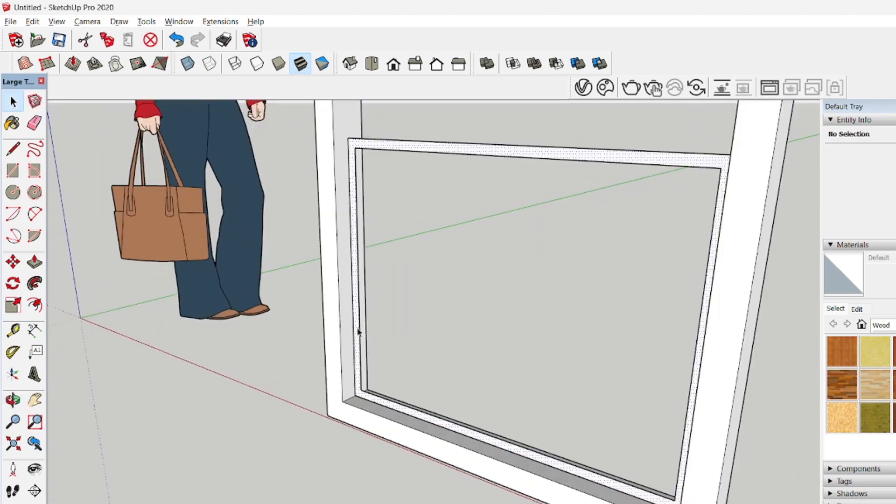
click(357, 331)
key(p)
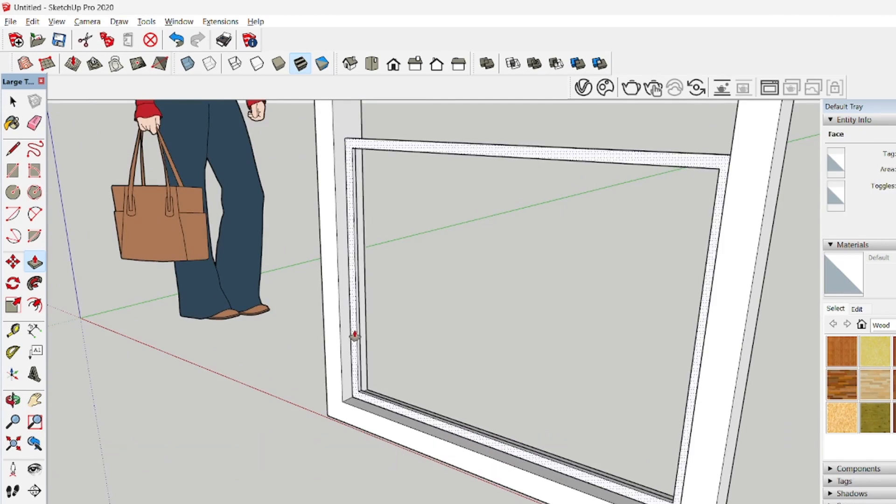
click(355, 335)
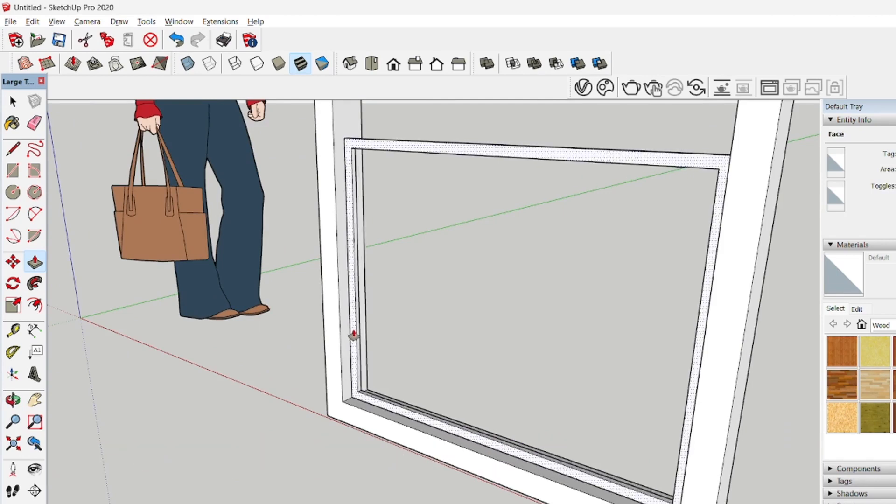
Select all connected geometry of the lower sash and make it a component with the definition name "wf"
middle_drag(355, 336, 504, 488)
key(space)
click(504, 488)
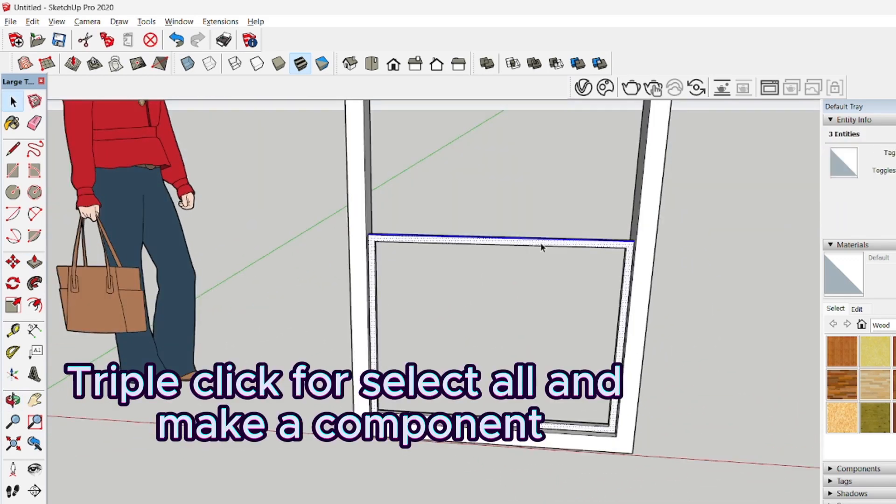
click(541, 274)
triple_click(541, 247)
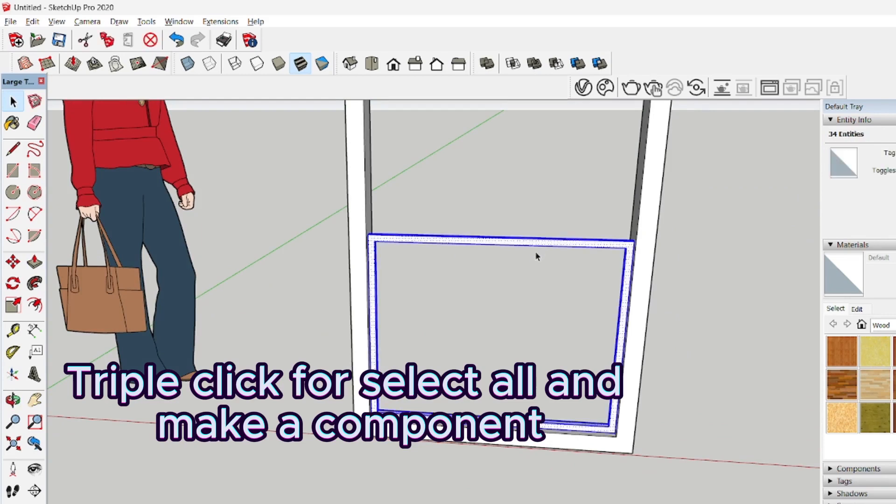
right_click(542, 251)
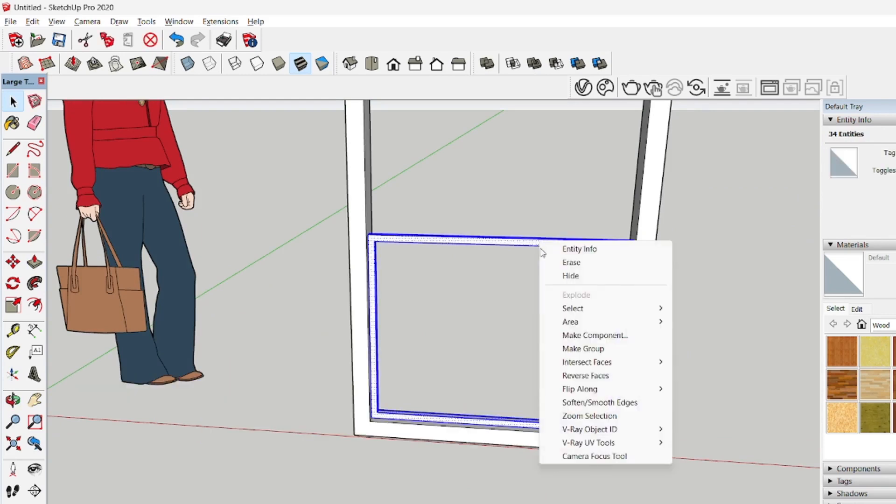
click(607, 340)
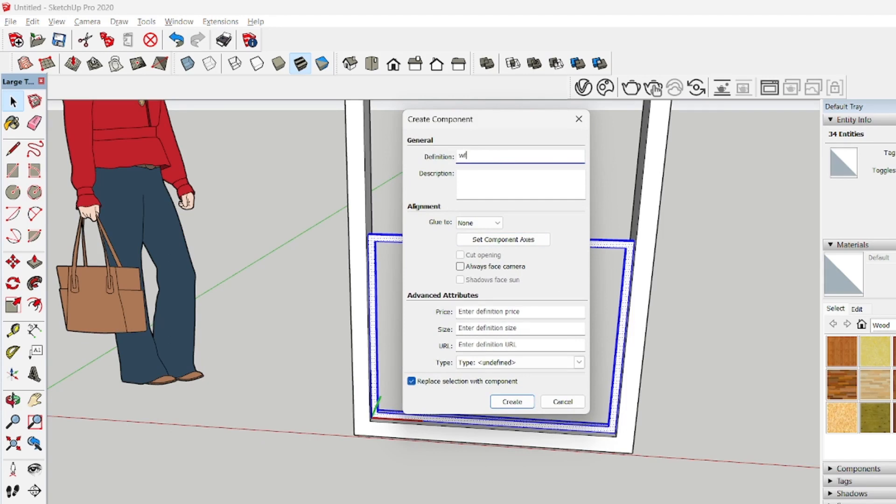
key(Return)
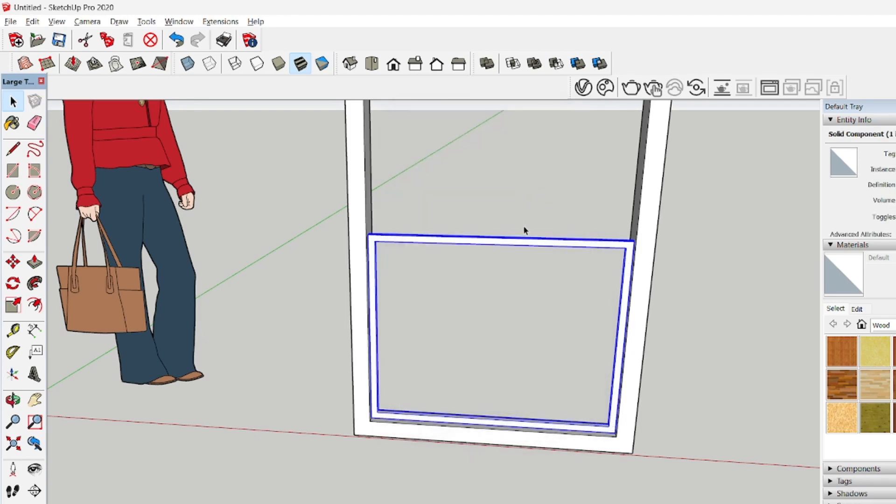
Draw a rectangle filling the lower sash opening, spanning opposite inner corners and set midway through the sash thickness
middle_drag(525, 230, 490, 369)
key(space)
scroll(428, 410, up, 6)
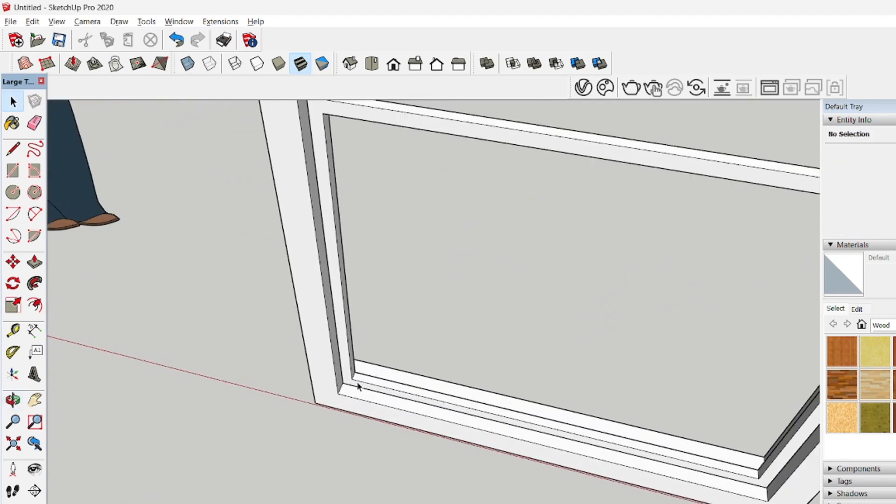
middle_drag(358, 385, 382, 327)
scroll(364, 375, up, 4)
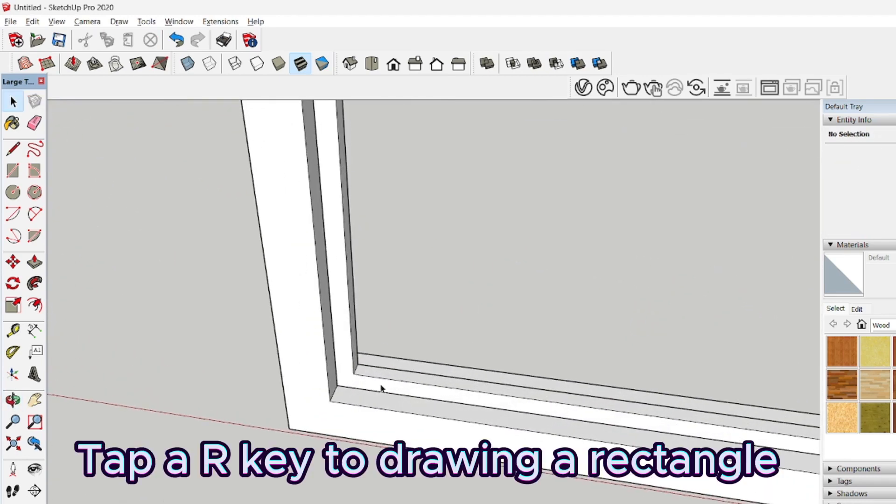
middle_drag(381, 389, 335, 413)
key(r)
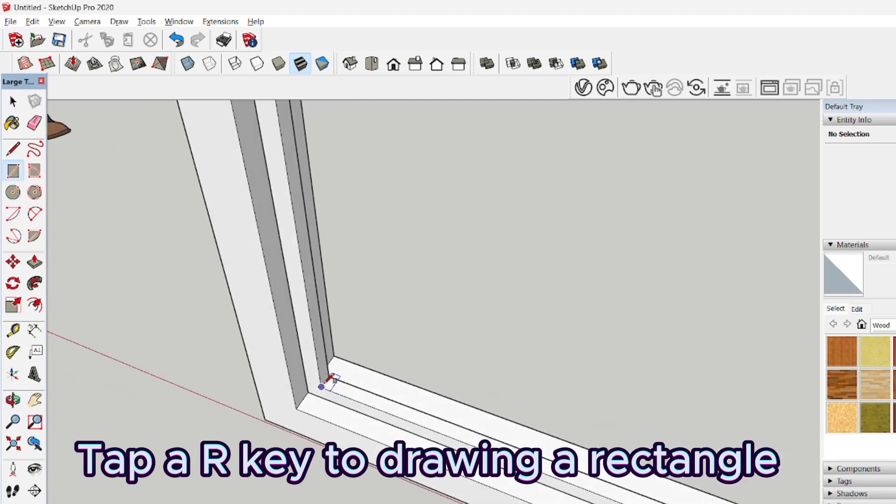
scroll(328, 382, up, 4)
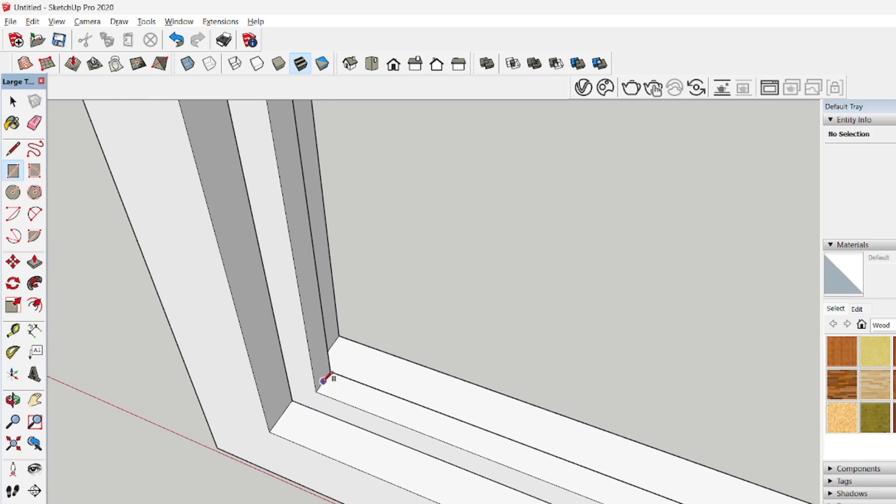
scroll(276, 429, down, 5)
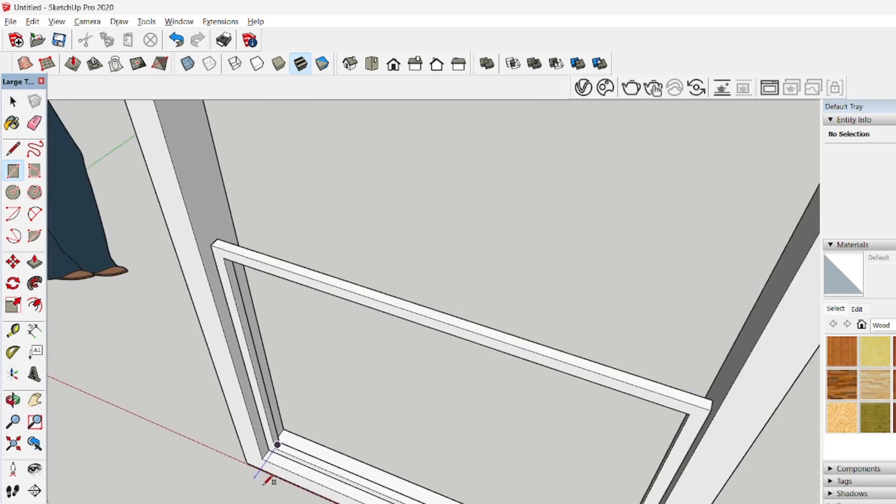
scroll(271, 462, up, 1)
click(277, 456)
middle_drag(326, 462, 528, 329)
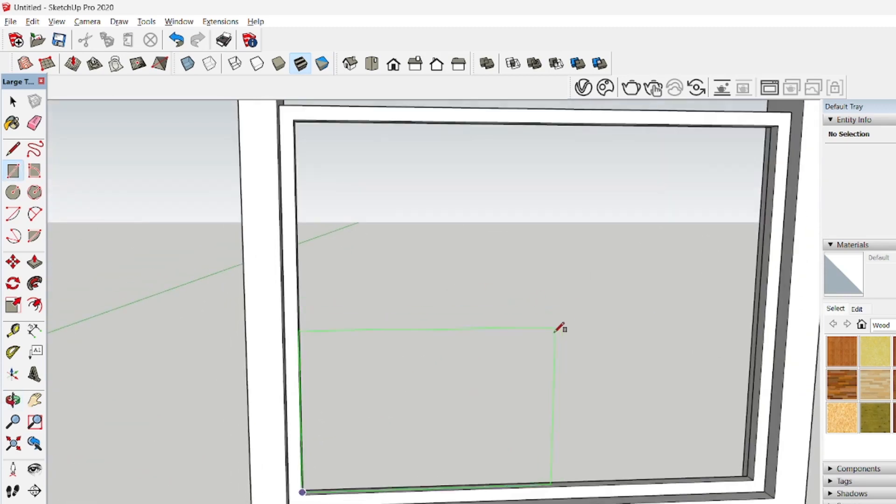
scroll(532, 357, down, 3)
scroll(658, 245, up, 4)
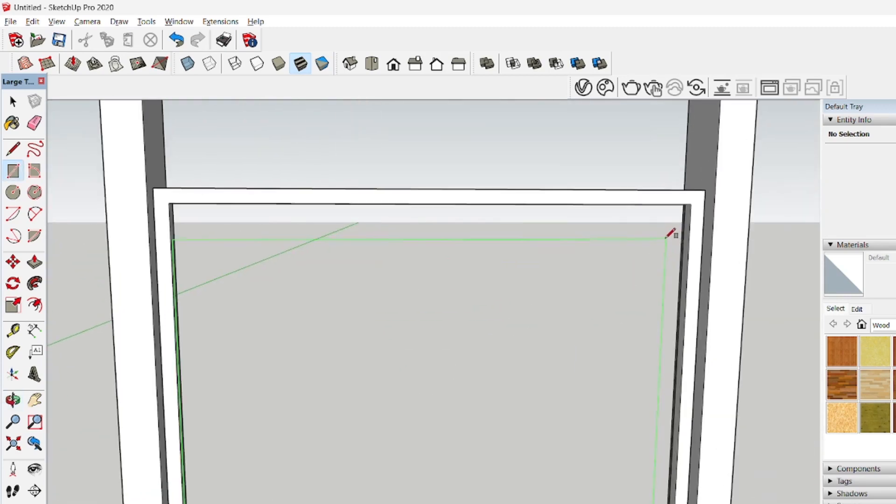
click(683, 207)
Select the new panel face with its edges and the sash component around it, and make them one group
middle_drag(660, 260, 530, 334)
scroll(529, 334, down, 6)
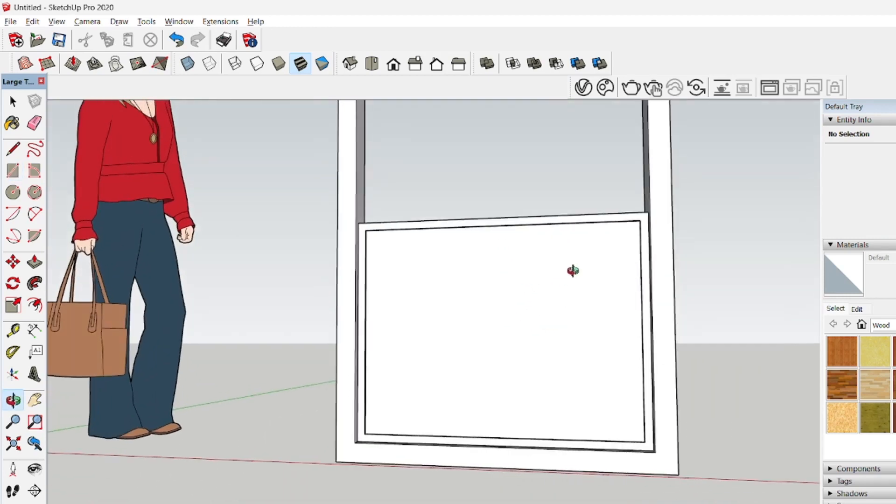
scroll(571, 285, up, 2)
middle_drag(570, 284, 578, 326)
key(space)
click(551, 332)
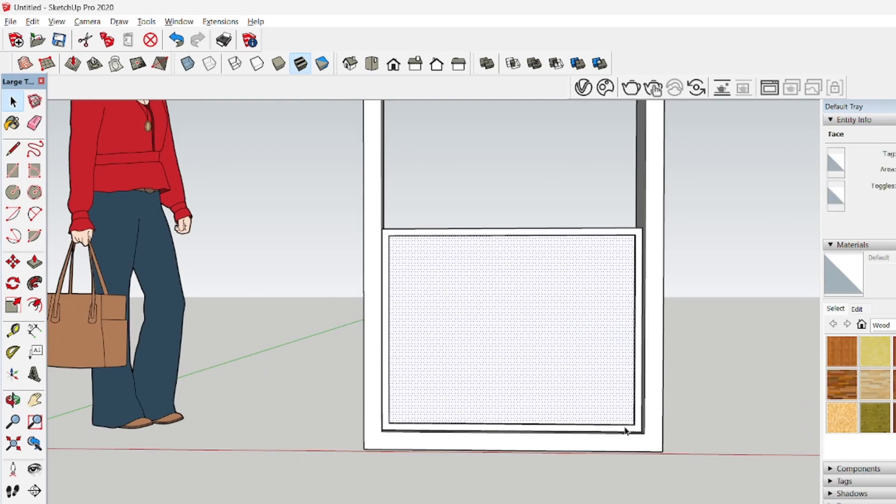
scroll(548, 348, up, 1)
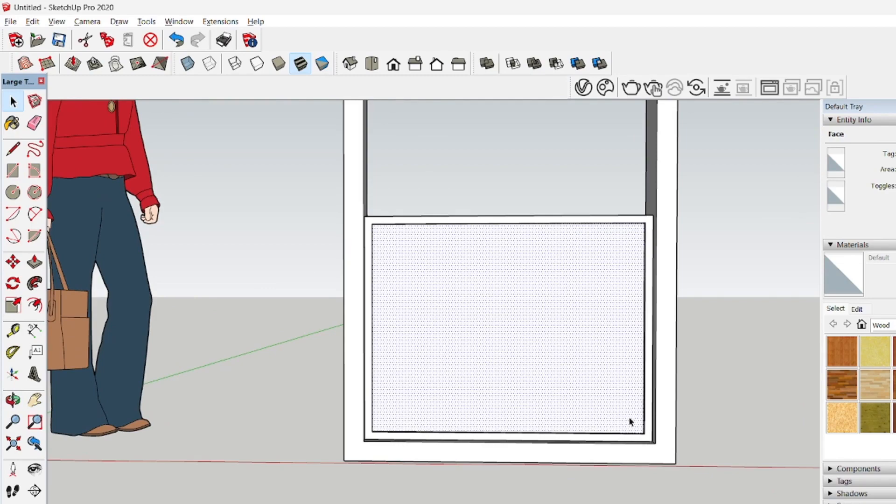
double_click(620, 408)
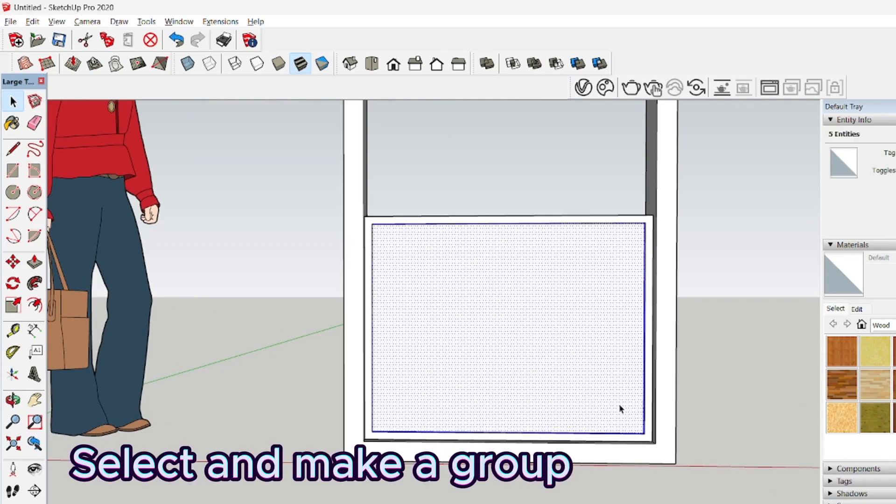
right_click(634, 440)
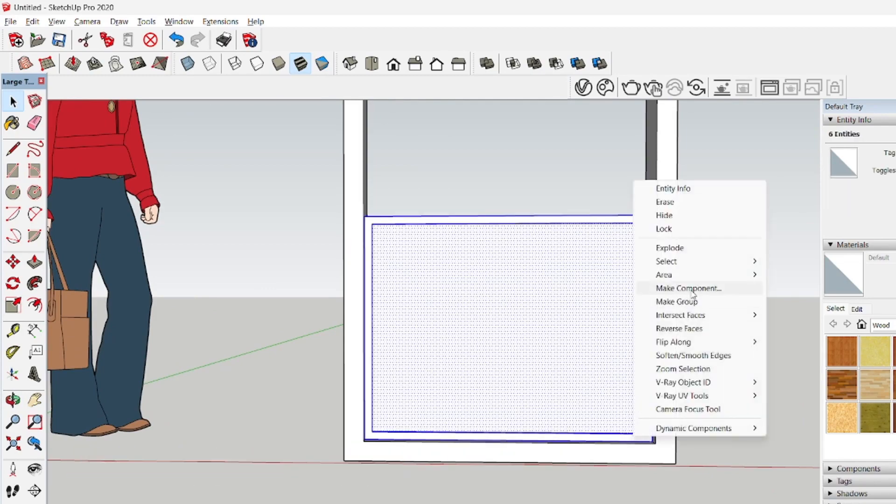
click(686, 302)
Copy the sash group straight up about 692 mm so its lower corner meets the lower sash's upper corner
middle_drag(664, 335, 649, 444)
key(m)
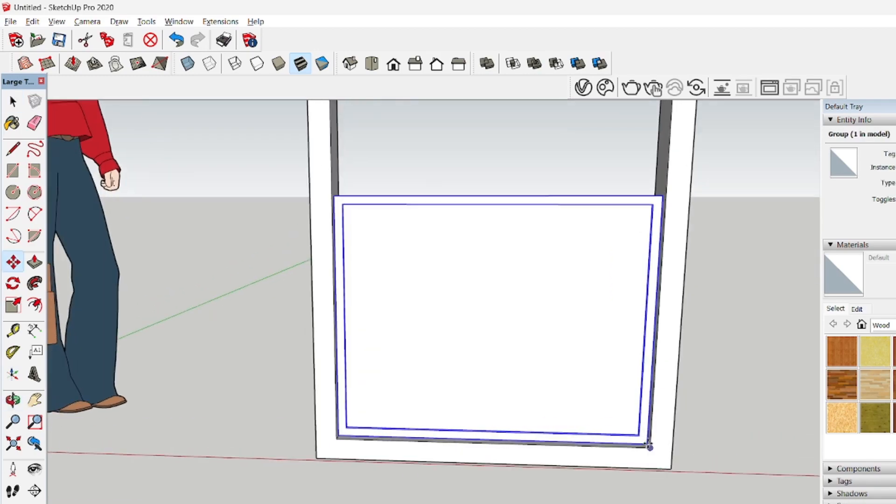
scroll(647, 441, up, 3)
click(646, 441)
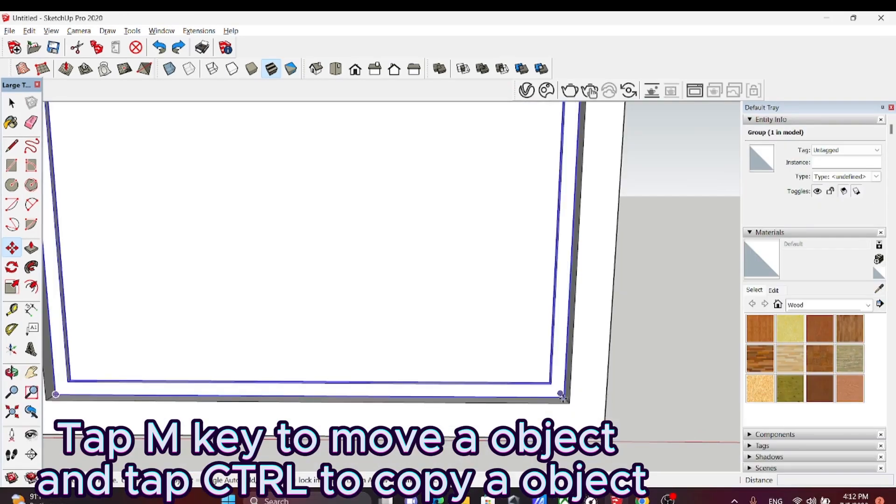
key(ctrl)
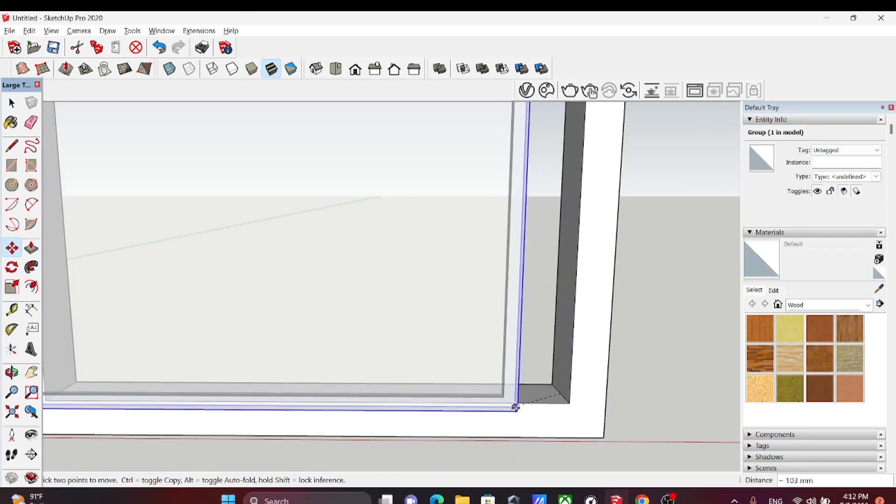
scroll(521, 432, down, 3)
scroll(532, 433, down, 5)
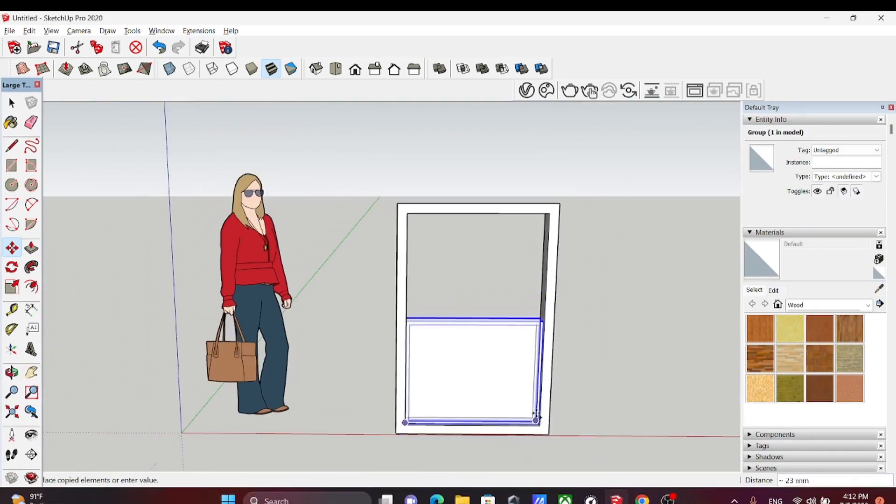
scroll(544, 319, up, 5)
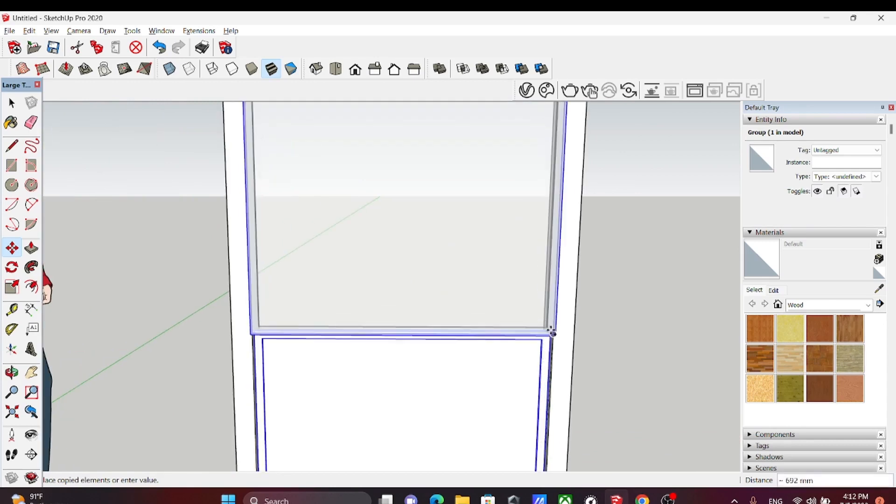
click(549, 331)
scroll(525, 372, down, 6)
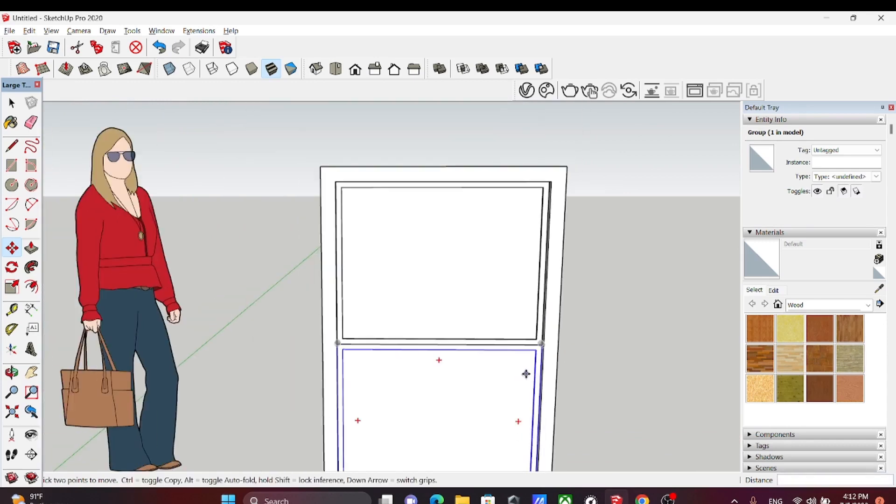
key(space)
click(570, 371)
scroll(579, 352, down, 1)
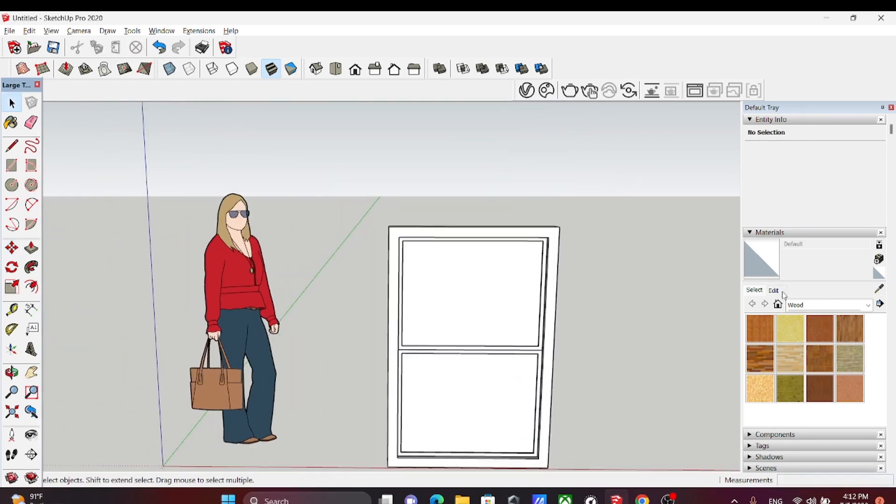
Choose the Translucent Glass Tinted material from the Glass and Mirrors collection
click(805, 306)
scroll(821, 348, up, 4)
click(826, 347)
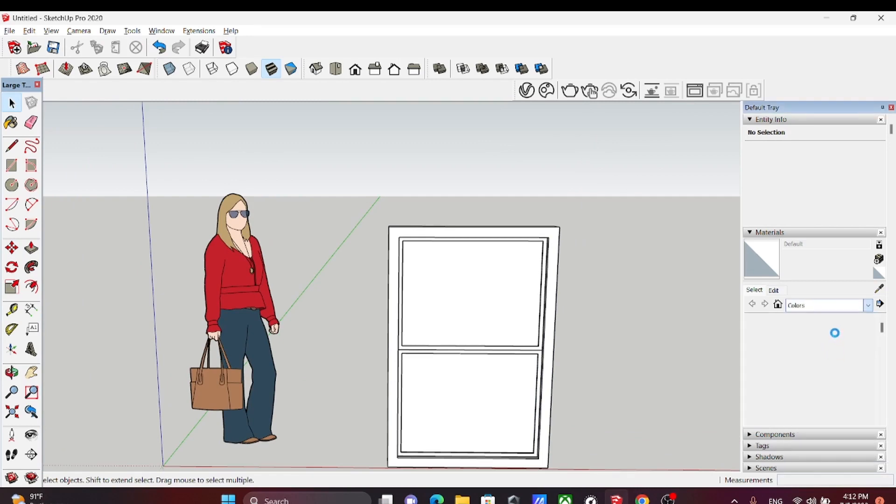
click(826, 306)
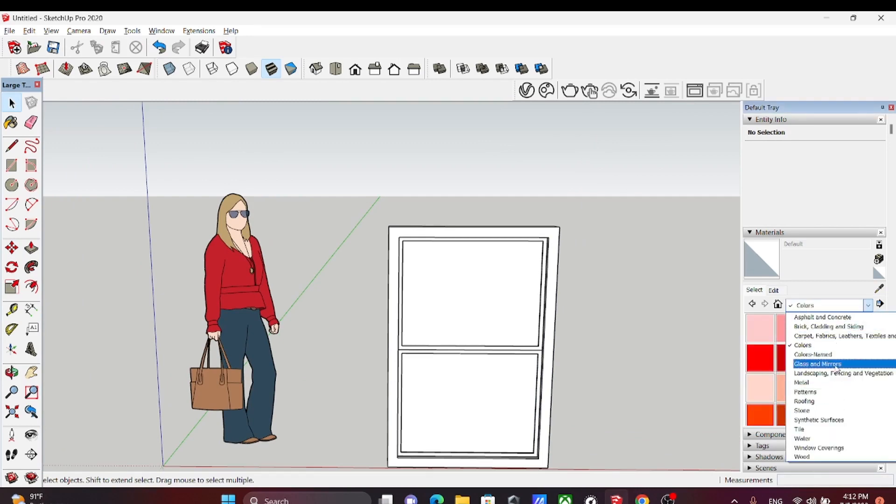
click(837, 364)
click(826, 386)
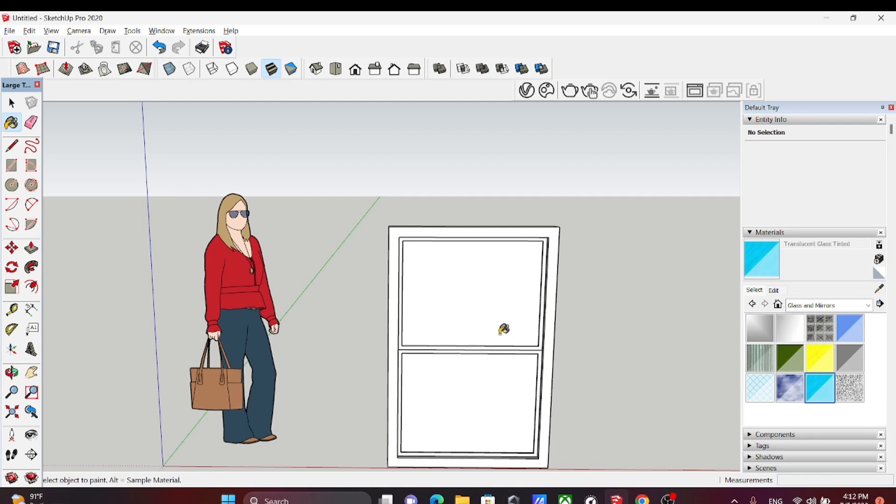
Try painting the entire upper sash group with Translucent Glass Tinted, and undo that paint
click(488, 305)
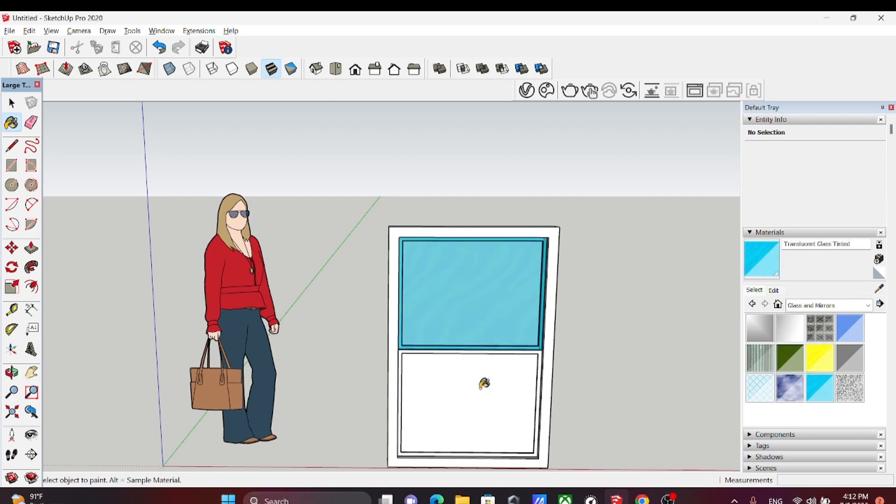
key(space)
double_click(481, 321)
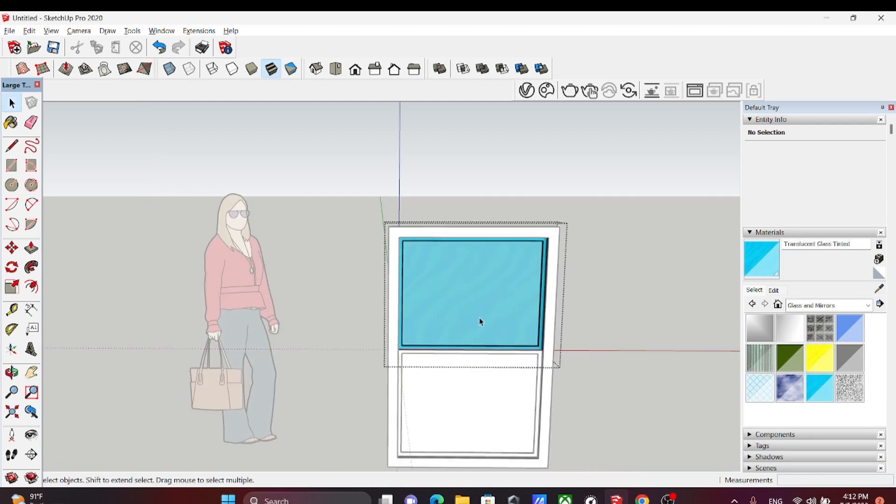
click(610, 322)
key(ctrl+z)
key(ctrl+z)
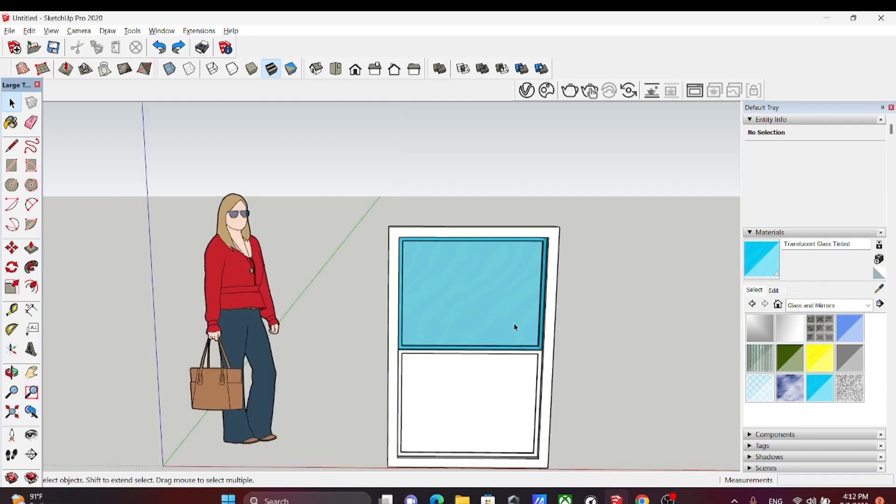
click(654, 286)
double_click(489, 306)
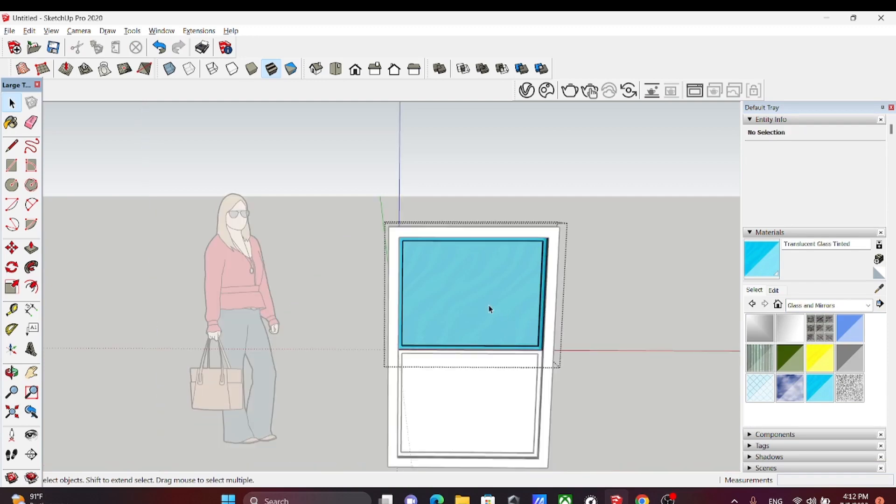
click(488, 306)
click(656, 282)
key(ctrl+z)
key(ctrl+z)
Open the upper sash group and paint only its inner panel with Translucent Glass Tinted
double_click(493, 315)
click(493, 309)
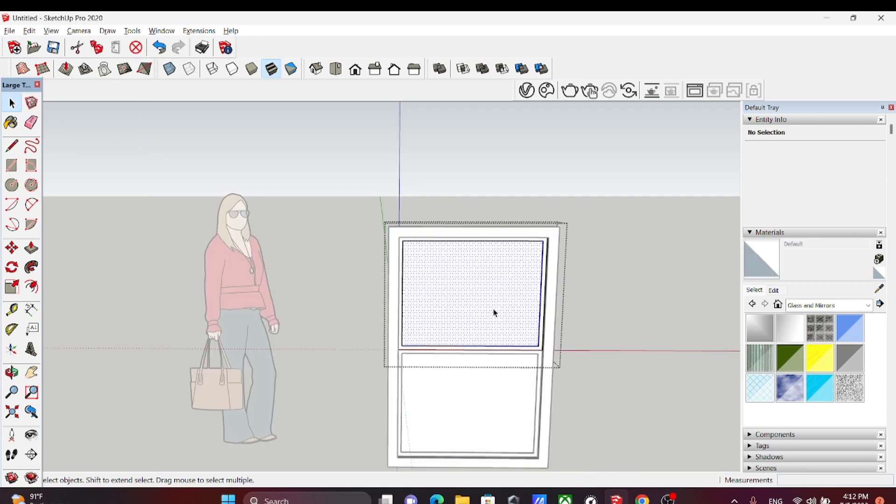
click(820, 387)
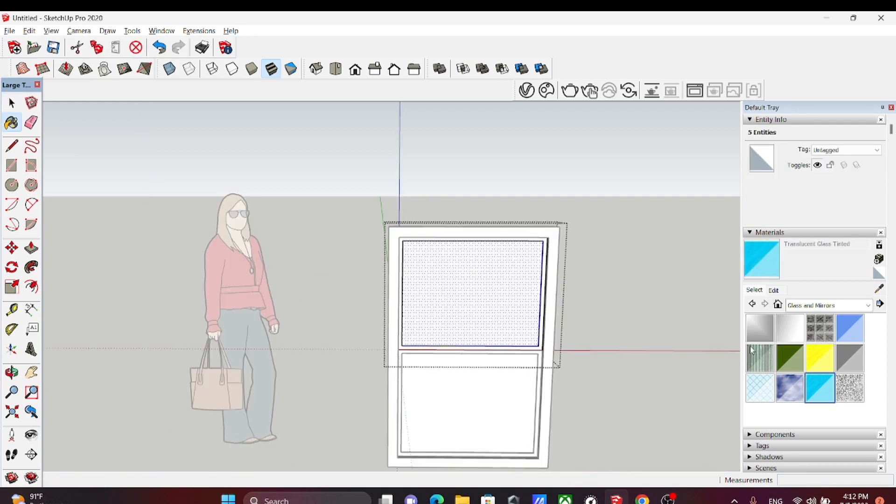
click(496, 313)
key(space)
click(624, 326)
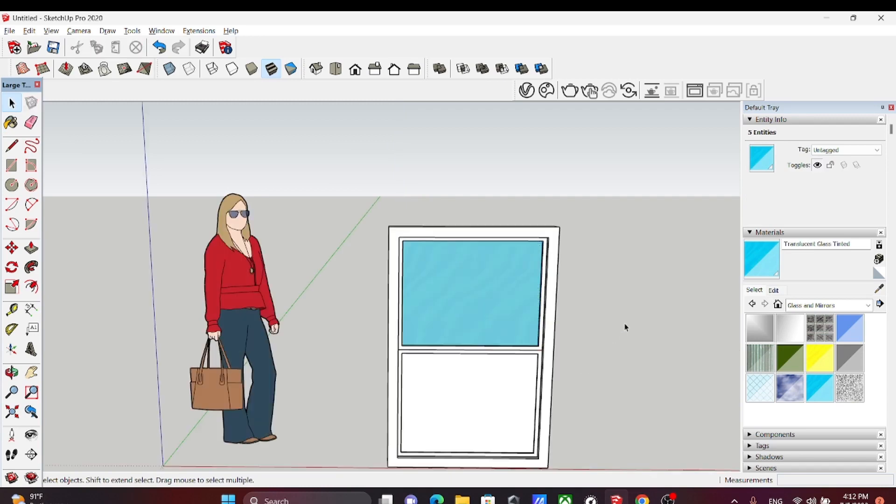
Open the lower sash group and paint its inner panel face with Translucent Glass Tinted
double_click(498, 397)
click(496, 398)
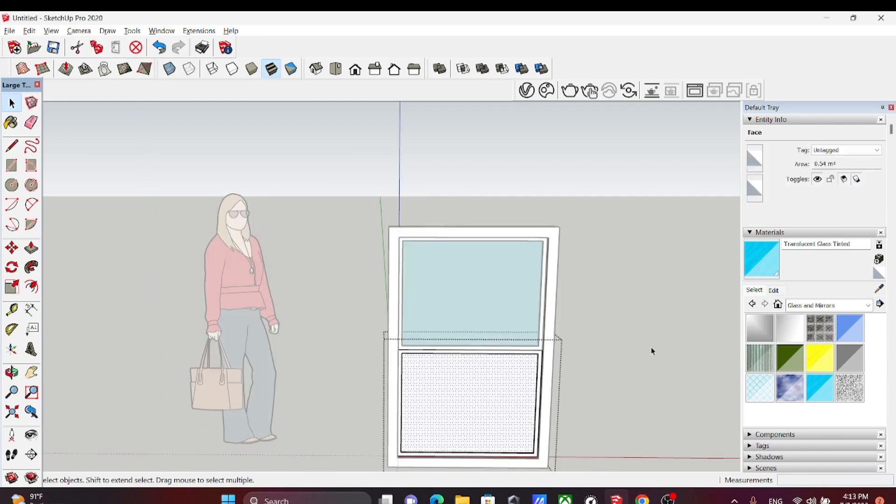
click(829, 388)
click(485, 404)
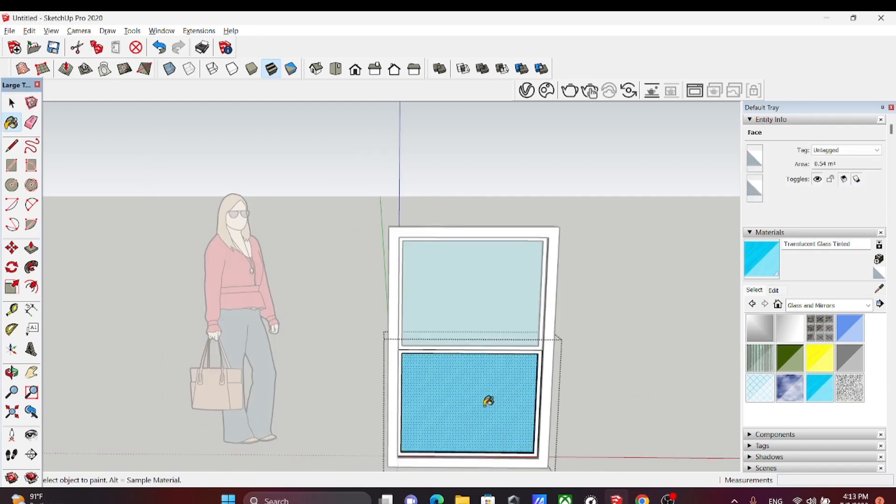
scroll(648, 396, down, 1)
scroll(646, 388, down, 1)
key(space)
click(640, 410)
Choose the Wood Veneer 01 material from the Wood collection
middle_drag(640, 410, 626, 371)
scroll(626, 370, down, 1)
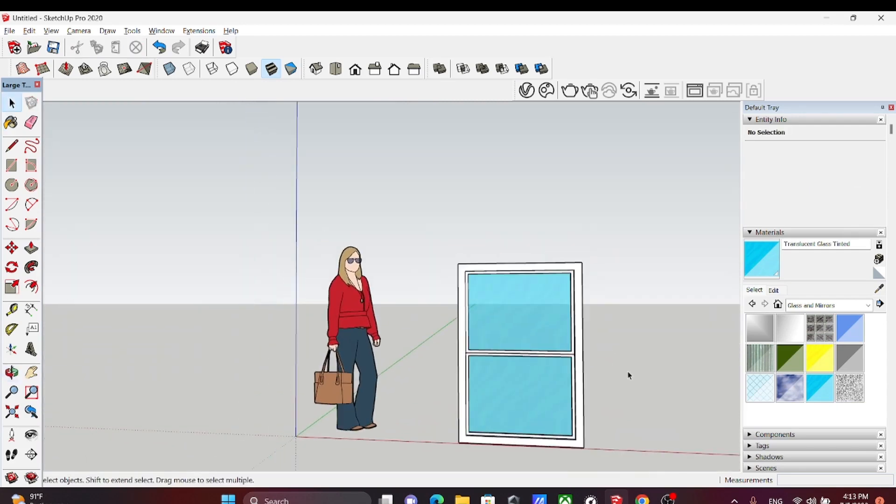
click(835, 306)
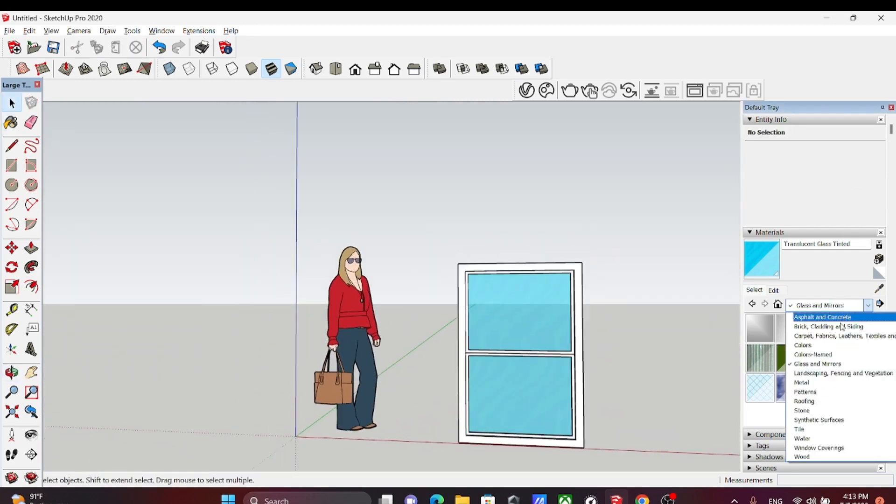
click(847, 457)
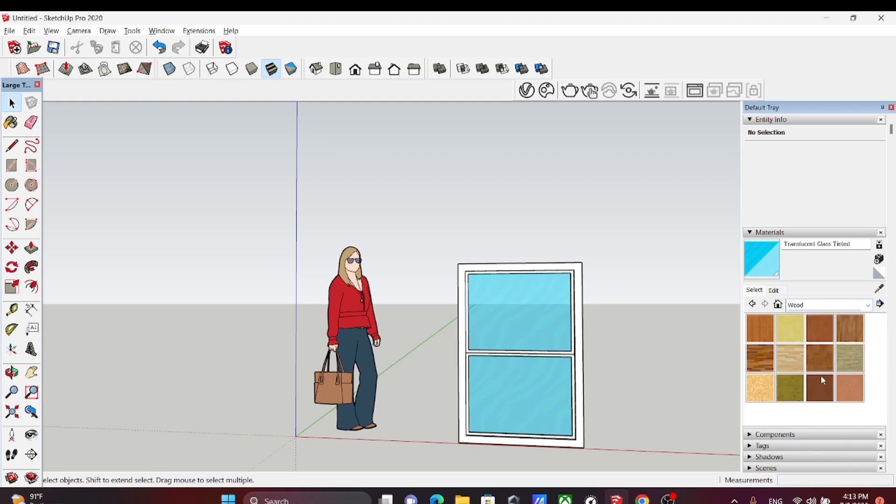
click(825, 388)
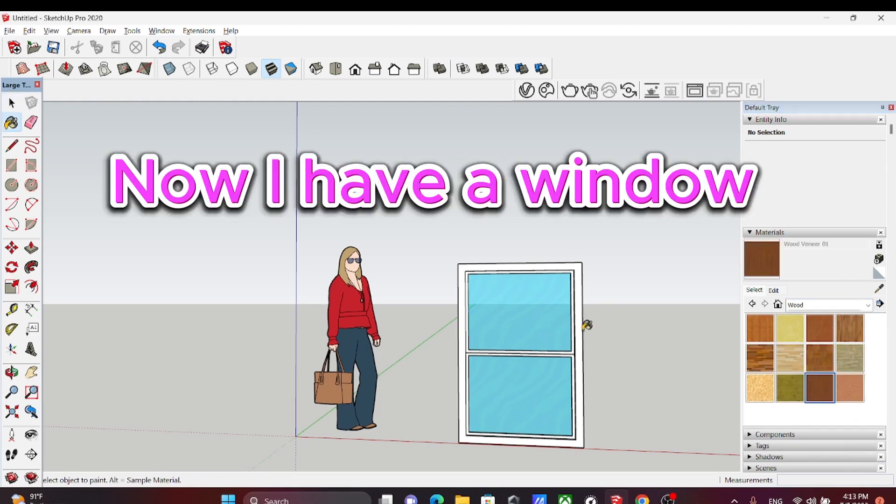
Paint the outer frame and both sash groups of the window with Wood Veneer 01
click(579, 319)
scroll(576, 330, up, 2)
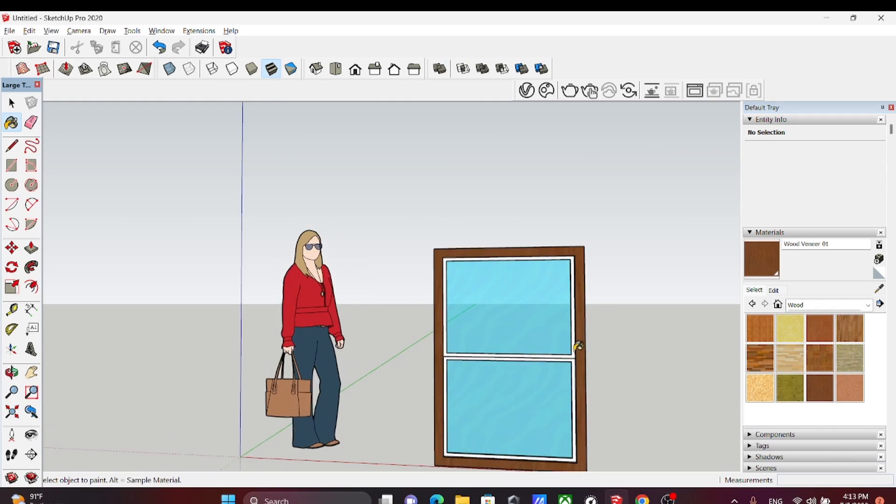
click(575, 349)
click(575, 356)
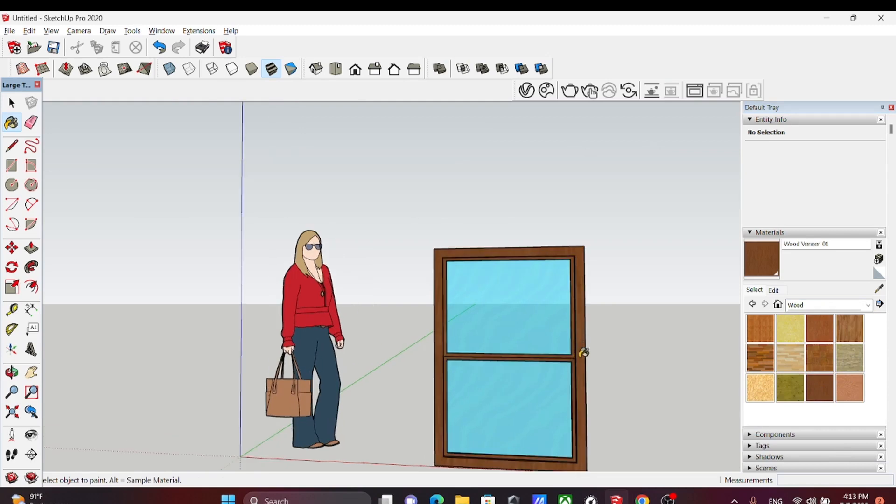
middle_drag(580, 352, 588, 335)
scroll(589, 336, down, 1)
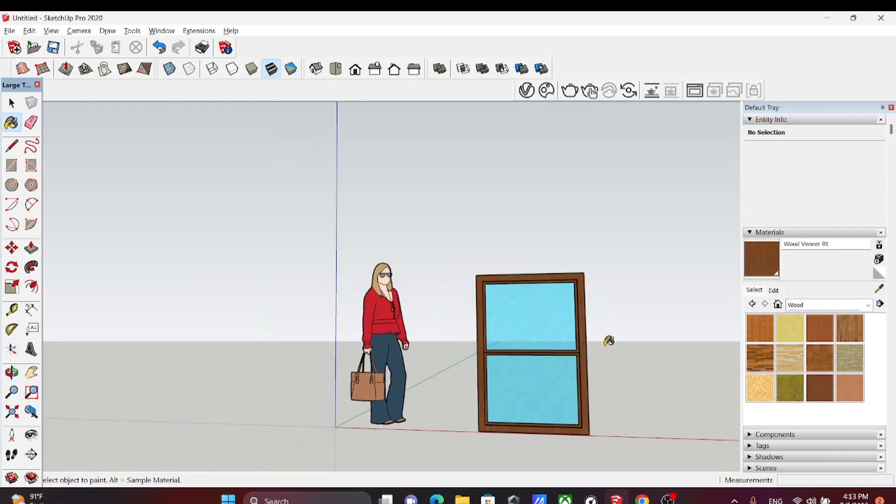
scroll(663, 353, up, 1)
key(space)
Draw an upright 1000 by 1500 mm rectangle on the red axis, beside the finished window
middle_drag(626, 380, 528, 369)
middle_drag(617, 404, 652, 414)
scroll(663, 406, up, 2)
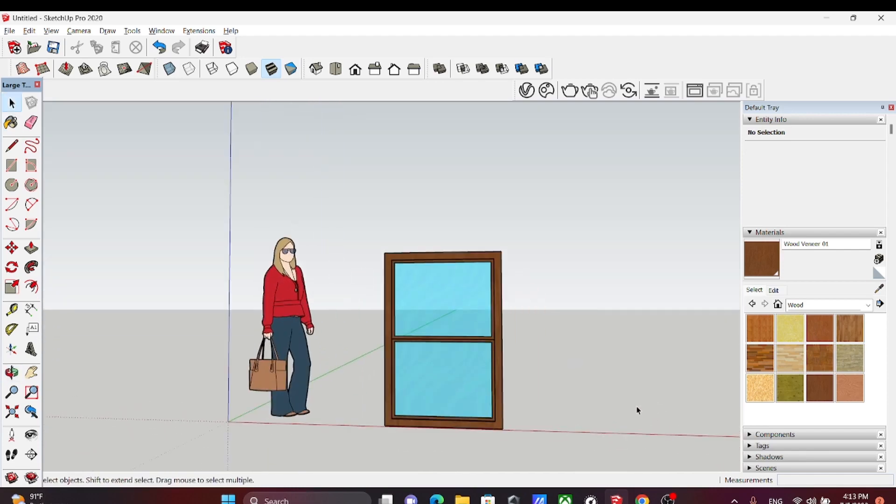
scroll(635, 413, up, 1)
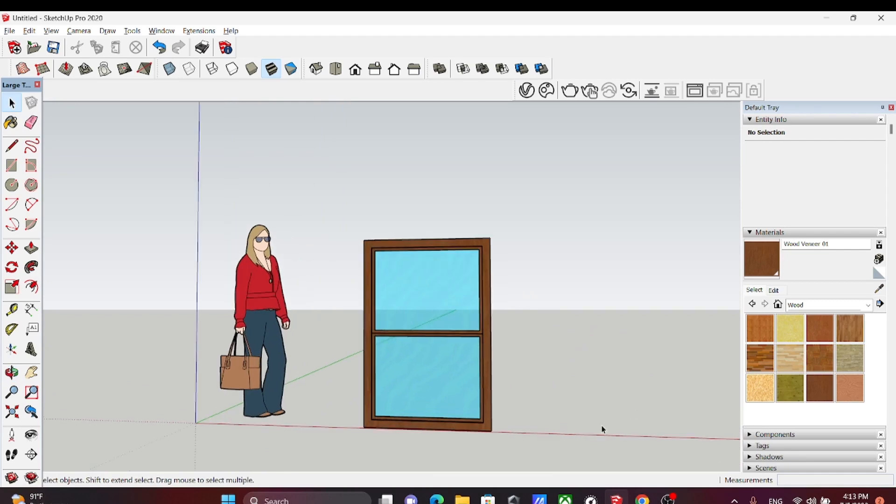
scroll(640, 415, down, 1)
scroll(643, 417, up, 1)
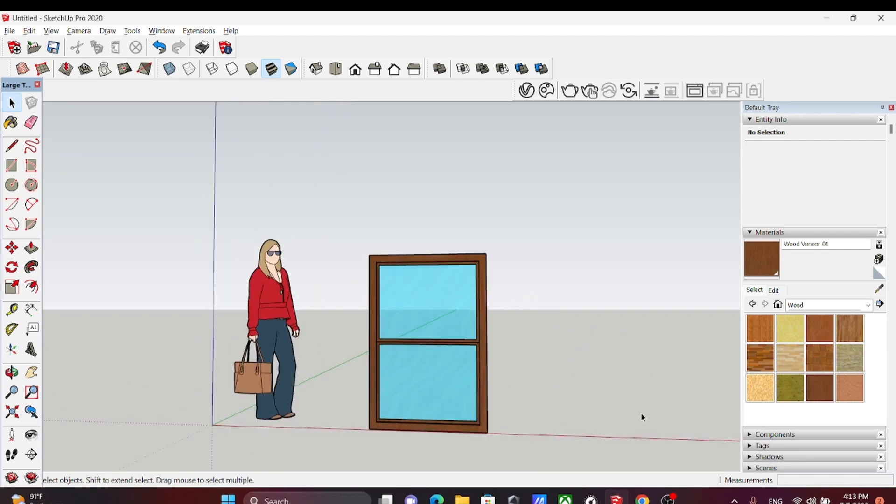
key(r)
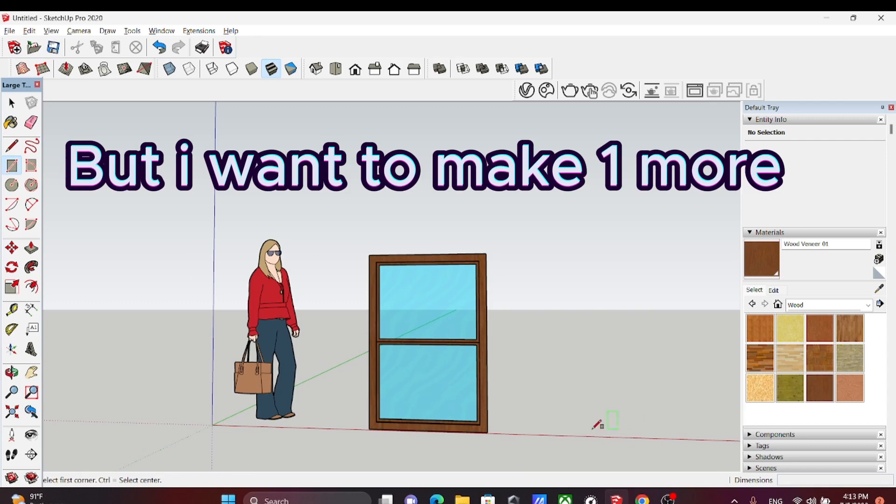
click(562, 434)
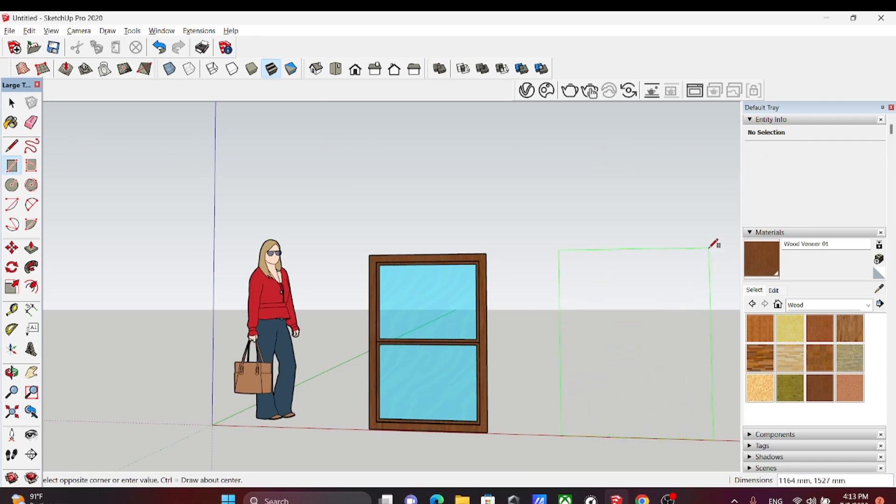
text(1000,1500)
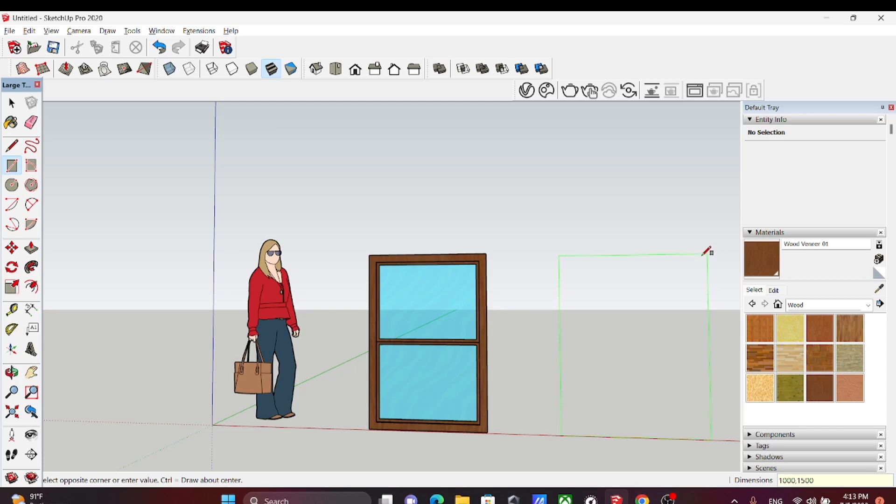
key(Return)
key(space)
Offset the new rectangle's outline 60 mm inward and delete the inner face to leave a frame profile
middle_drag(628, 360, 642, 366)
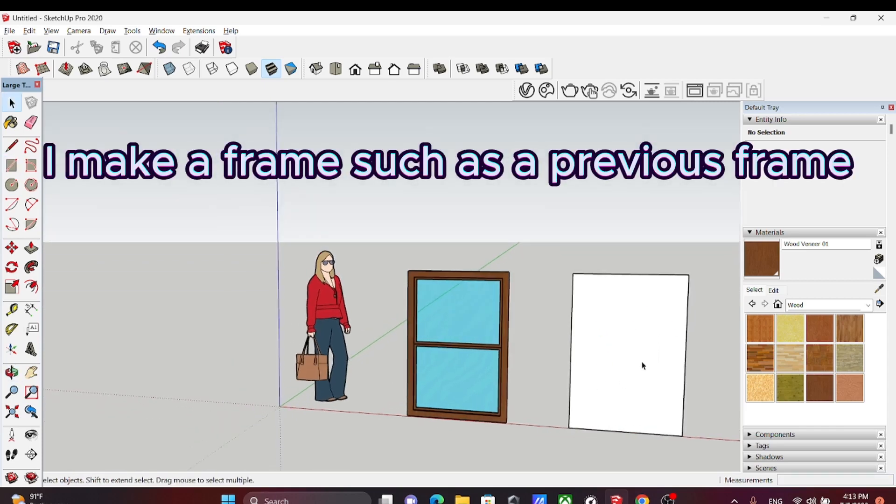
click(641, 360)
scroll(642, 358, up, 3)
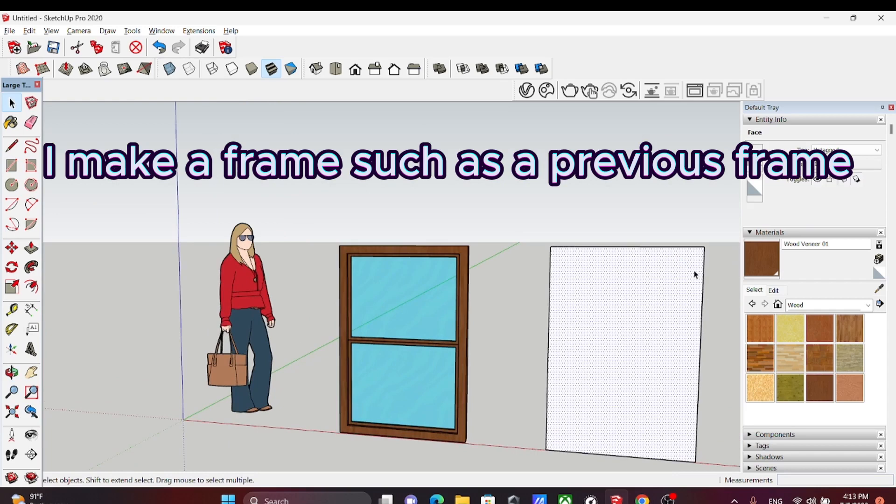
key(f)
click(675, 247)
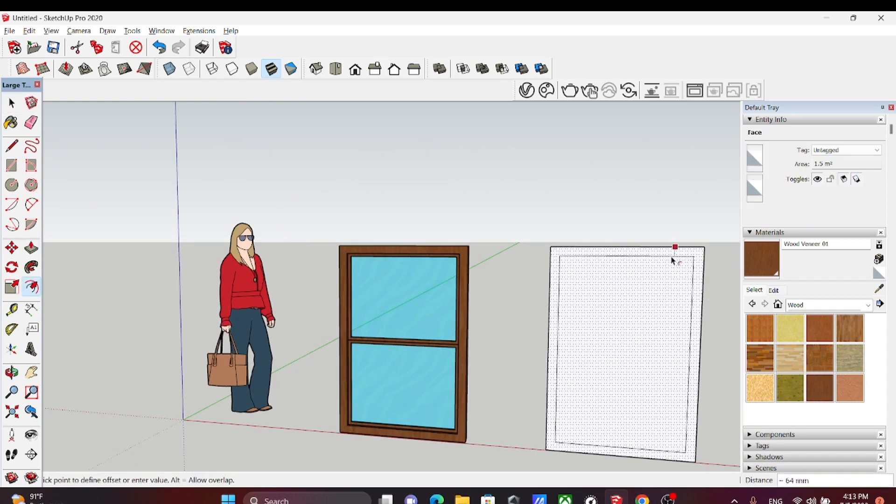
click(672, 261)
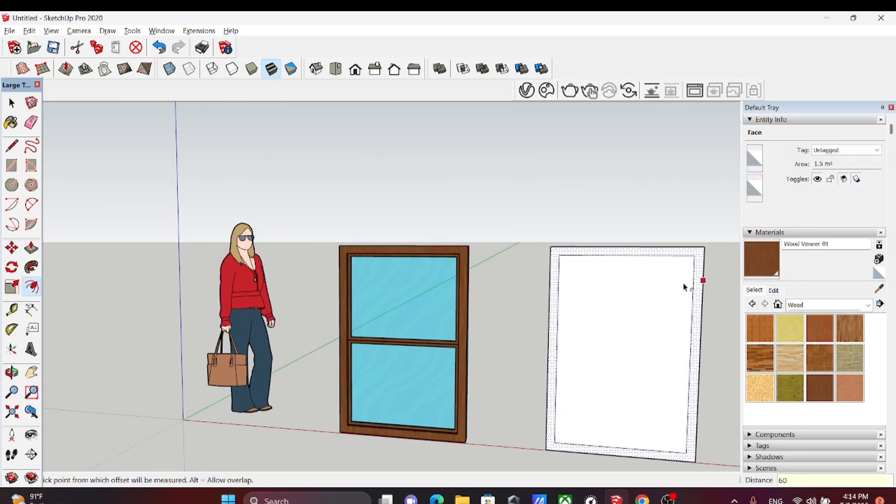
middle_drag(686, 286, 644, 414)
key(space)
click(668, 325)
key(Delete)
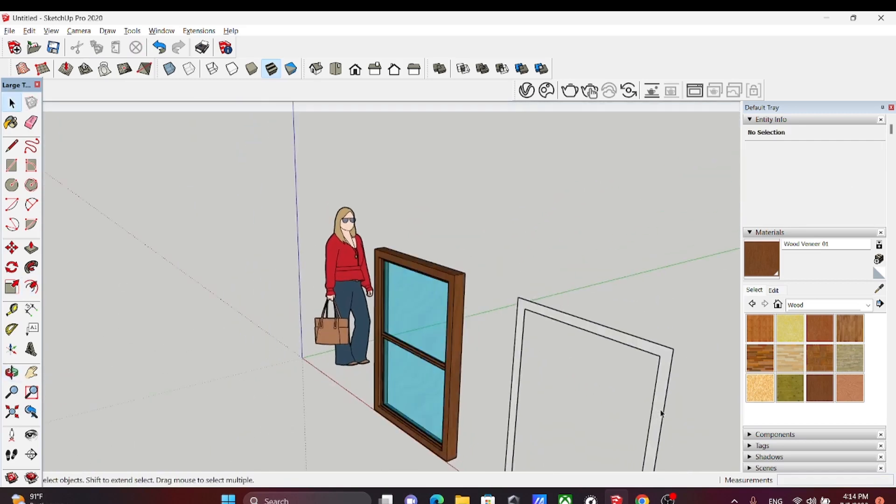
Push/Pull the new frame profile to a depth of 100 mm
key(p)
click(658, 412)
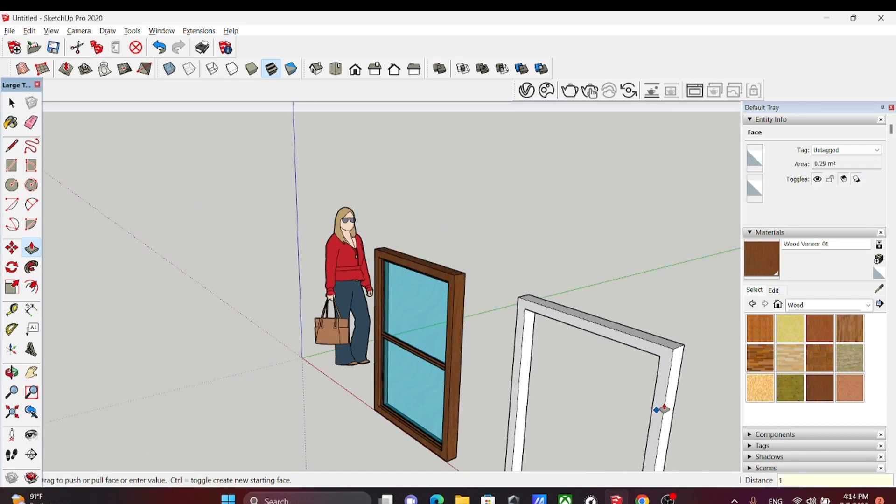
key(Return)
Select the whole new frame and make it a group
middle_drag(659, 412, 658, 370)
scroll(657, 369, down, 2)
scroll(597, 375, down, 1)
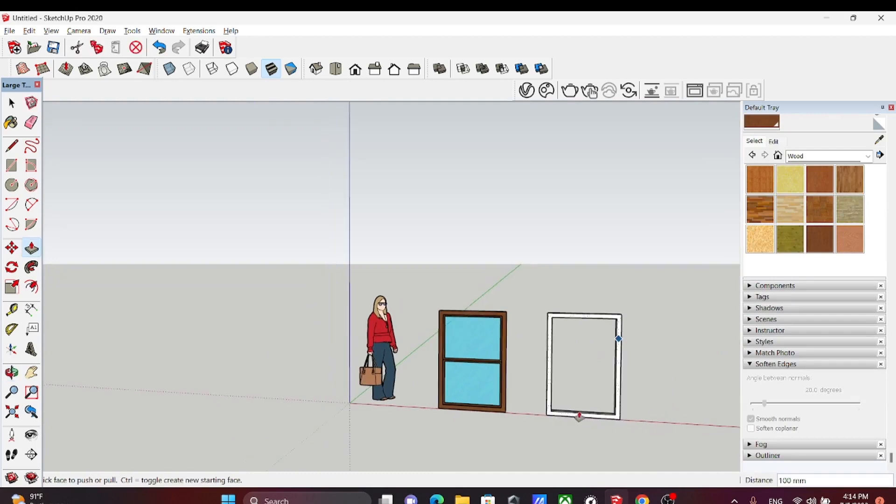
scroll(578, 414, up, 2)
key(space)
mouse_move(499, 220)
mouse_down()
mouse_move(587, 394)
mouse_move(679, 446)
mouse_up()
right_click(644, 425)
click(684, 318)
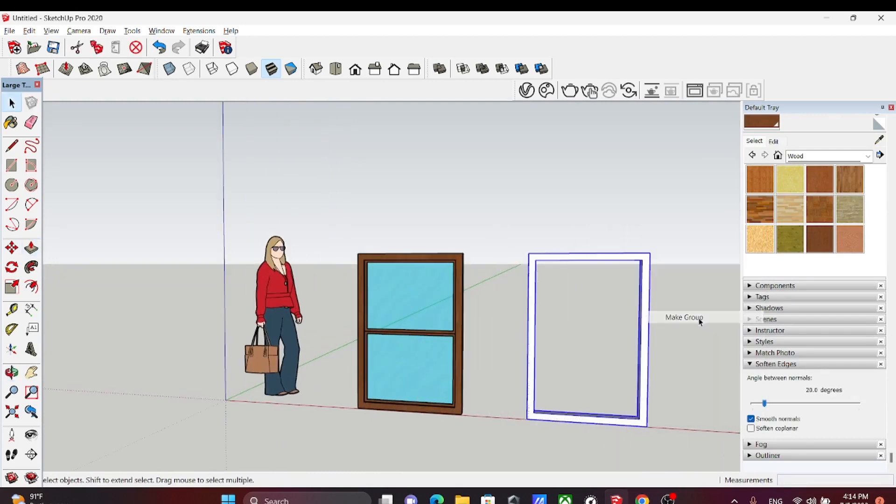
Draw a rectangle filling the new frame's opening, from the mid-depth of its lower inner corner to the diagonally opposite upper corner
middle_drag(681, 322, 520, 426)
scroll(573, 382, down, 2)
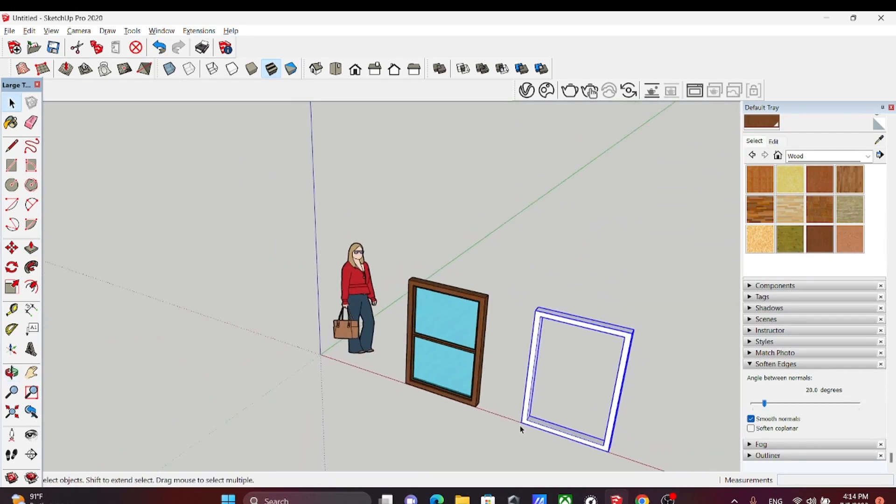
scroll(522, 426, up, 5)
scroll(541, 428, up, 4)
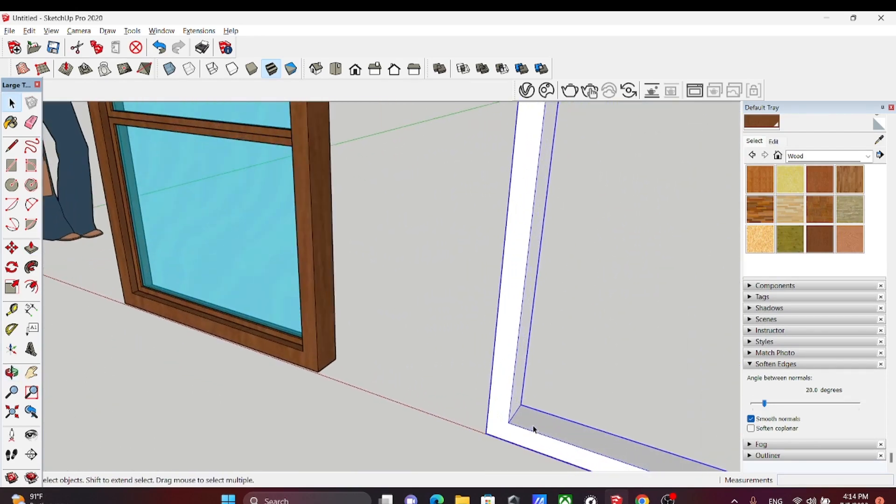
scroll(535, 429, up, 1)
scroll(535, 429, up, 1)
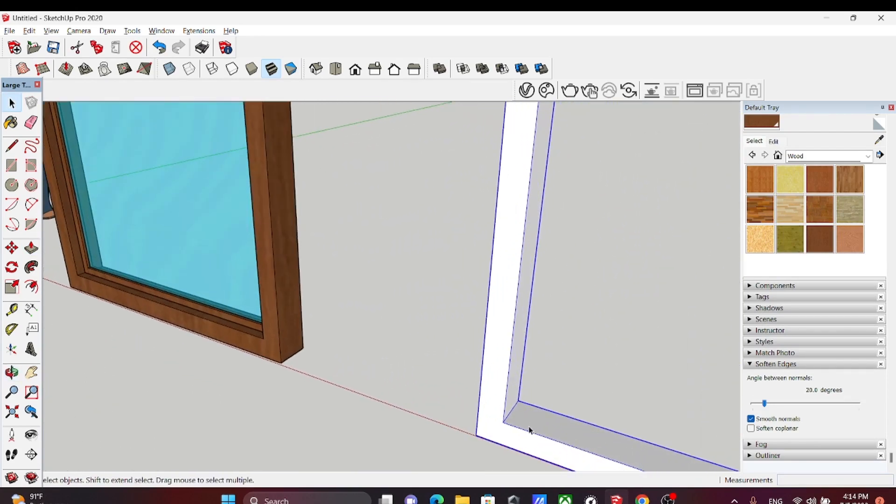
key(r)
click(516, 410)
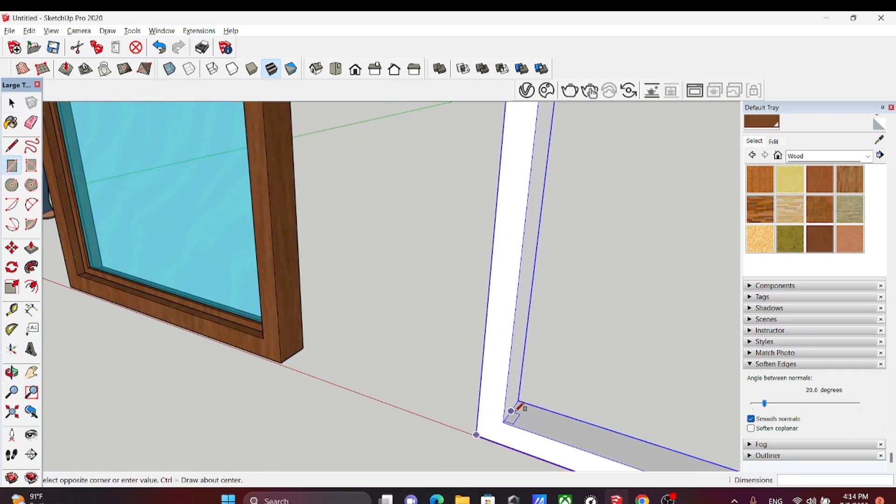
scroll(518, 415, down, 3)
middle_drag(523, 420, 515, 389)
scroll(517, 392, down, 5)
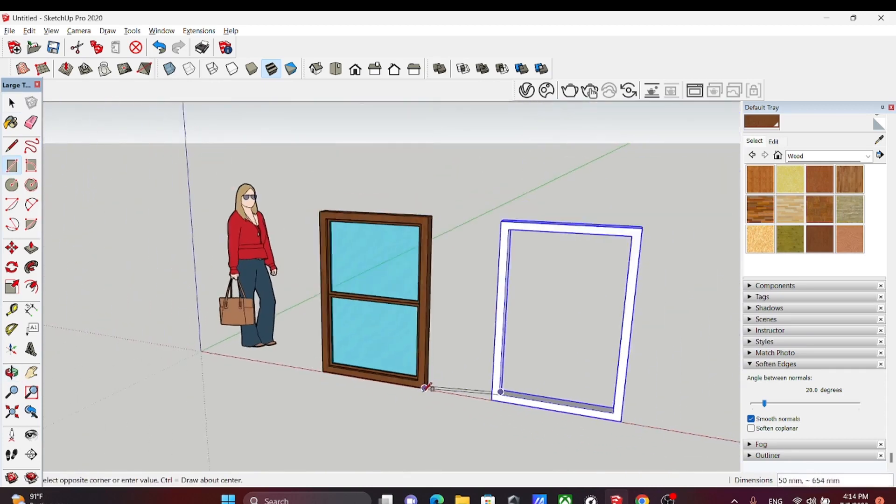
middle_drag(568, 347, 584, 341)
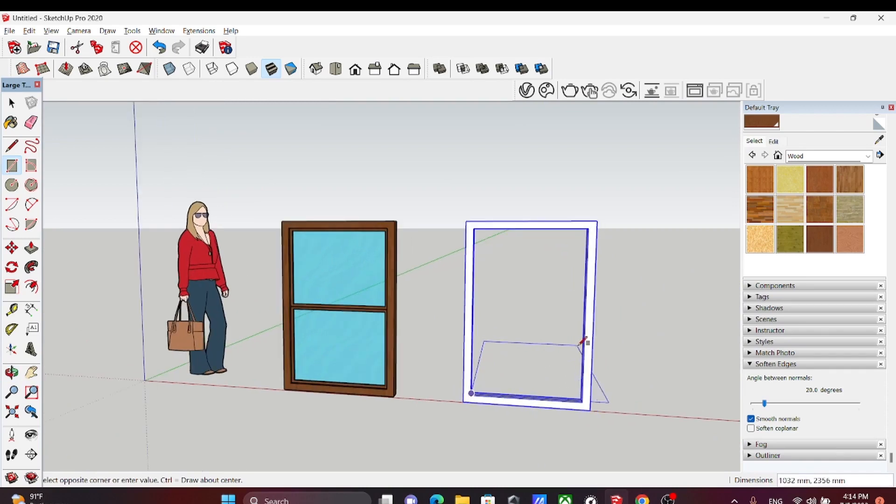
middle_drag(570, 374, 578, 324)
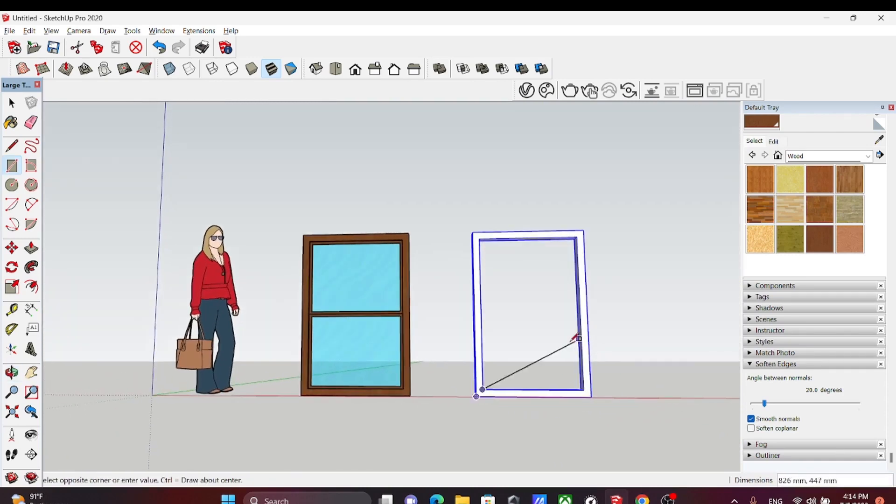
scroll(576, 324, up, 1)
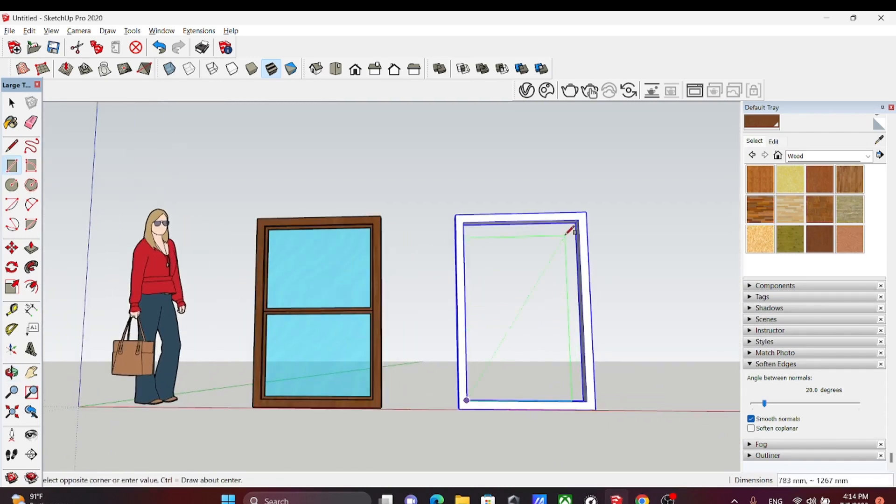
scroll(577, 226, up, 3)
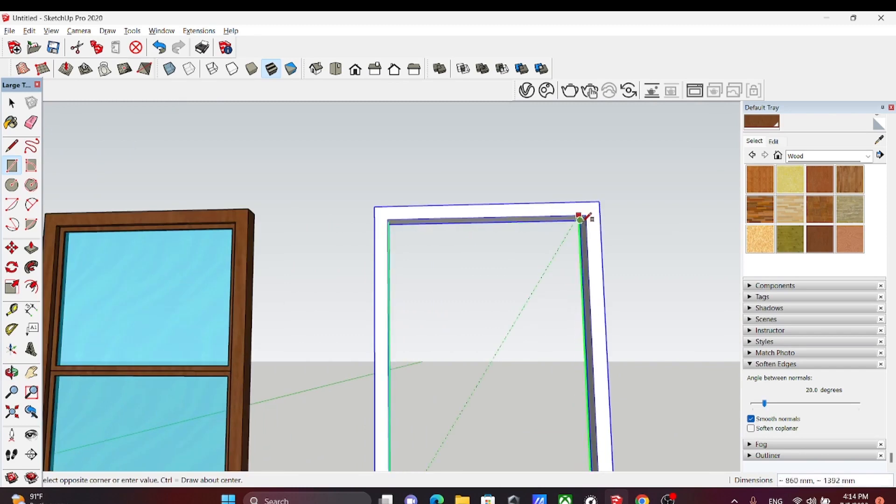
scroll(582, 216, up, 3)
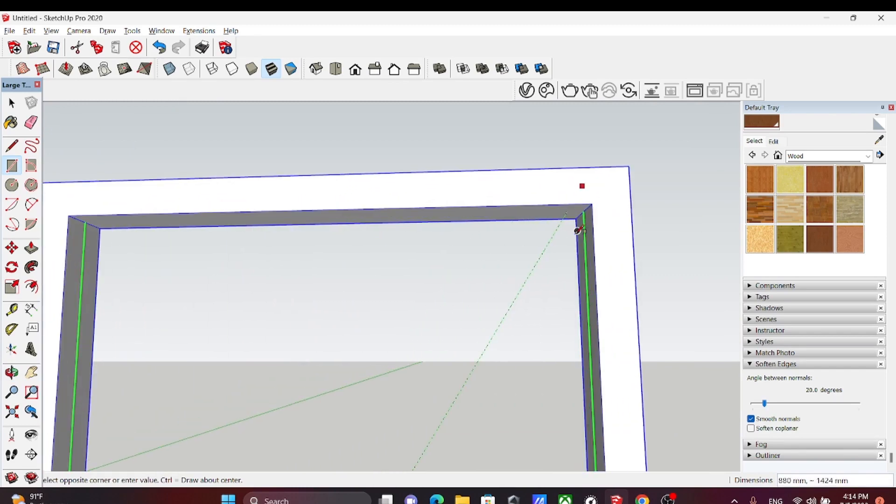
scroll(578, 234, down, 4)
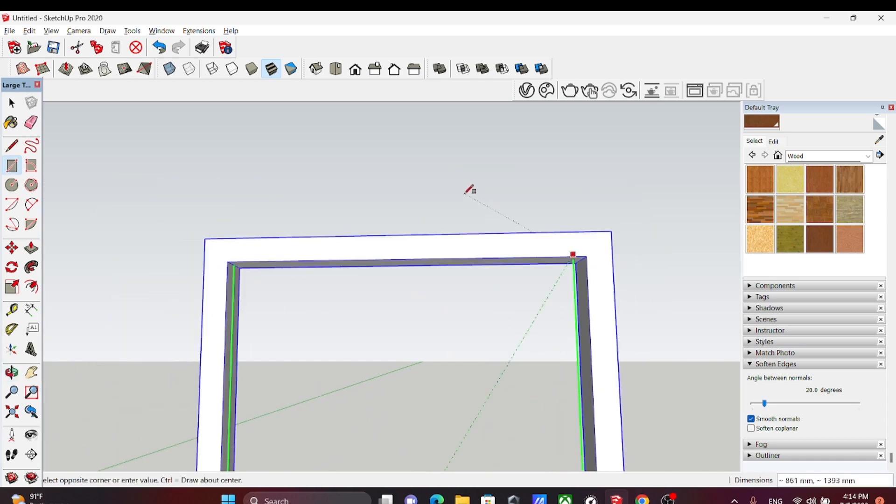
middle_drag(469, 189, 639, 186)
scroll(503, 294, up, 4)
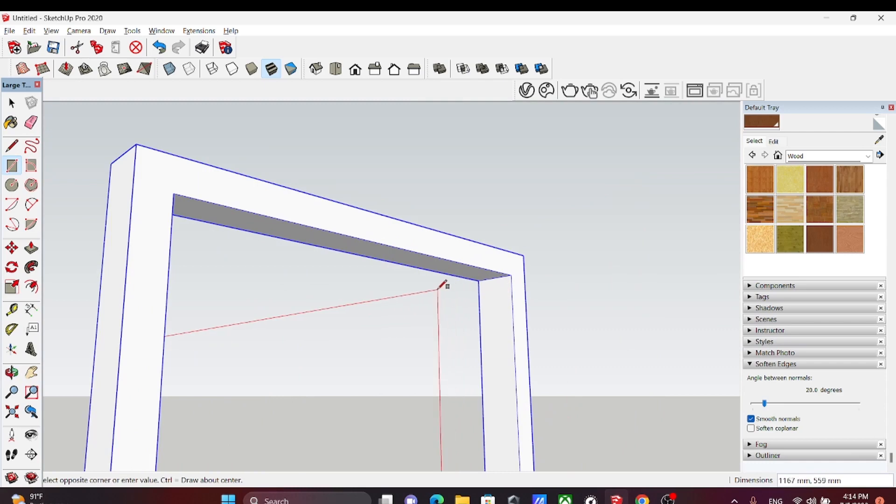
middle_drag(438, 288, 290, 307)
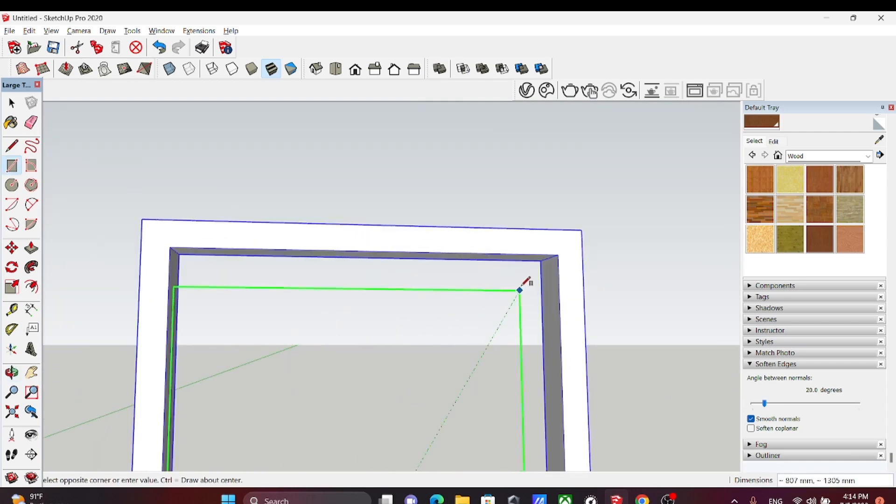
click(558, 255)
middle_drag(534, 300, 488, 309)
scroll(488, 311, down, 6)
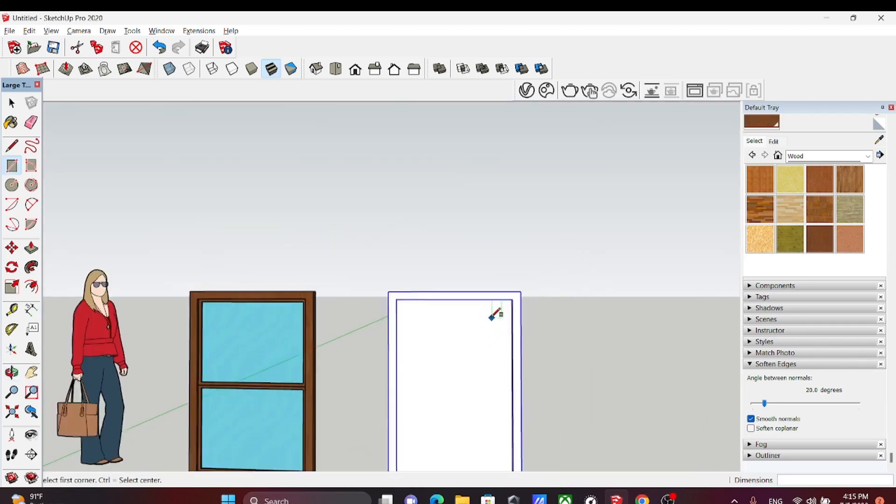
Offset the outline of the face inside the new frame inward to form a narrow sash border
key(space)
mouse_move(489, 391)
middle_down()
mouse_move(490, 426)
mouse_move(484, 345)
middle_up()
scroll(483, 345, up, 2)
click(474, 350)
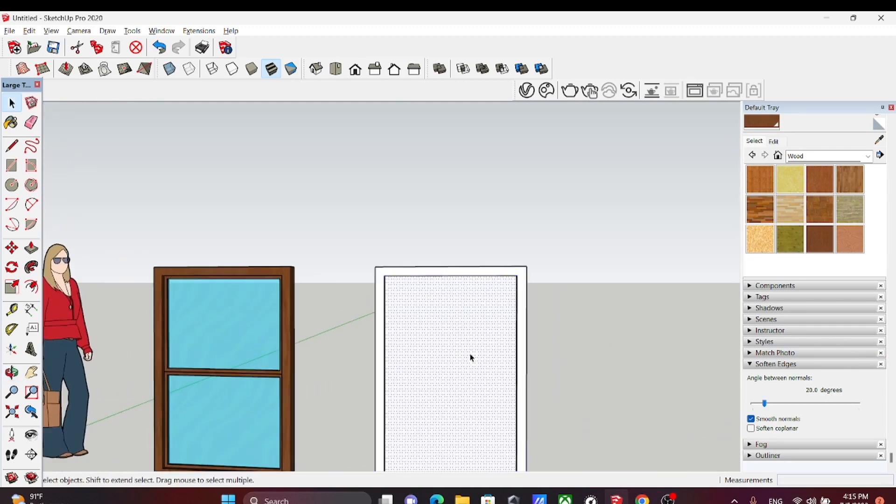
key(f)
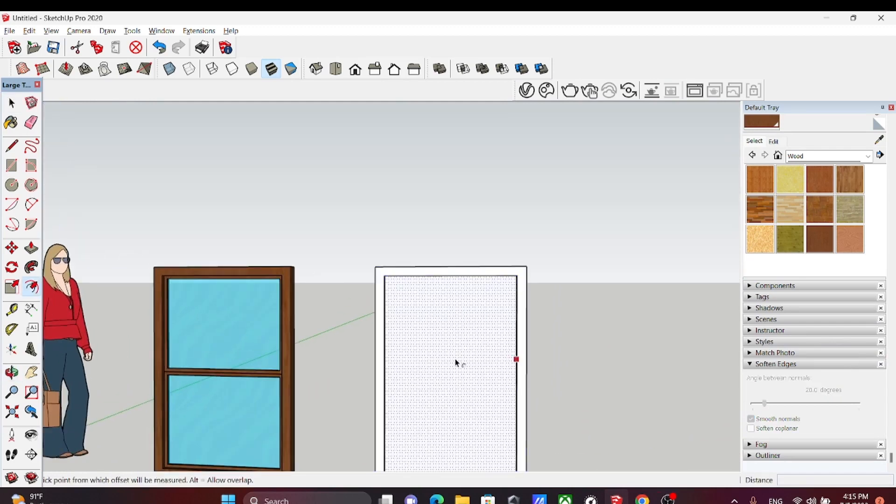
middle_drag(482, 301, 480, 261)
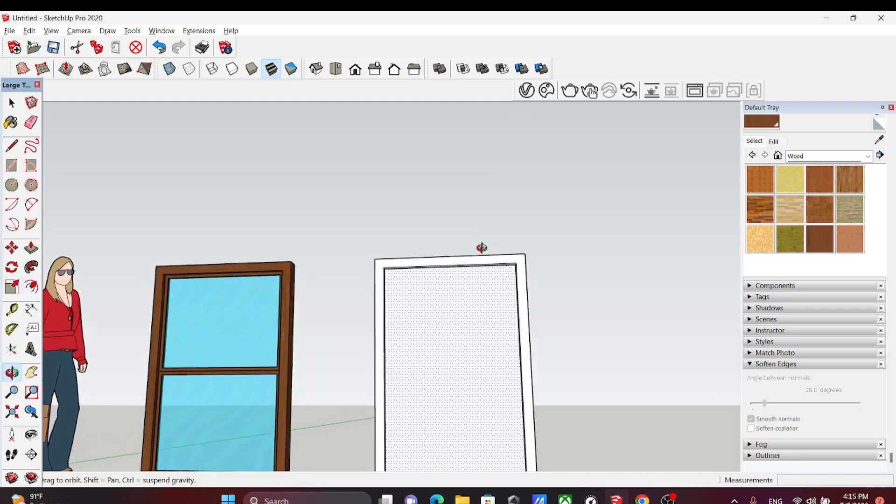
scroll(476, 276, up, 4)
scroll(481, 275, up, 1)
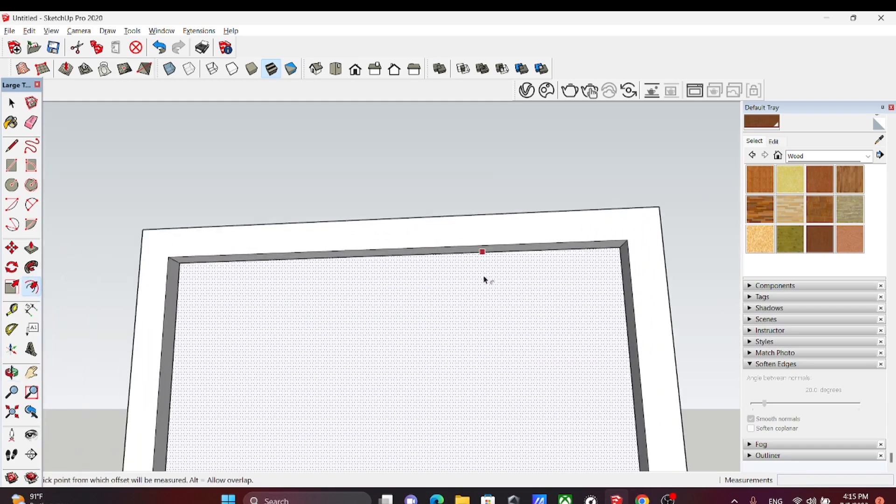
click(489, 252)
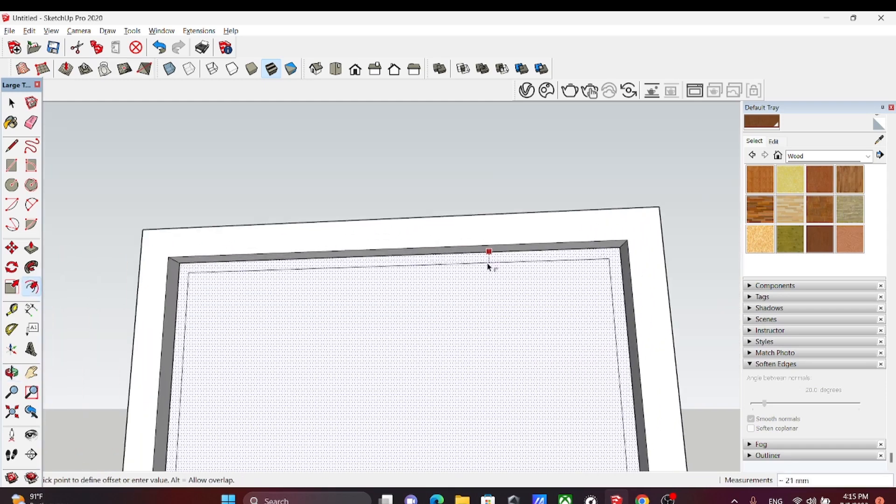
click(486, 269)
scroll(485, 294, down, 6)
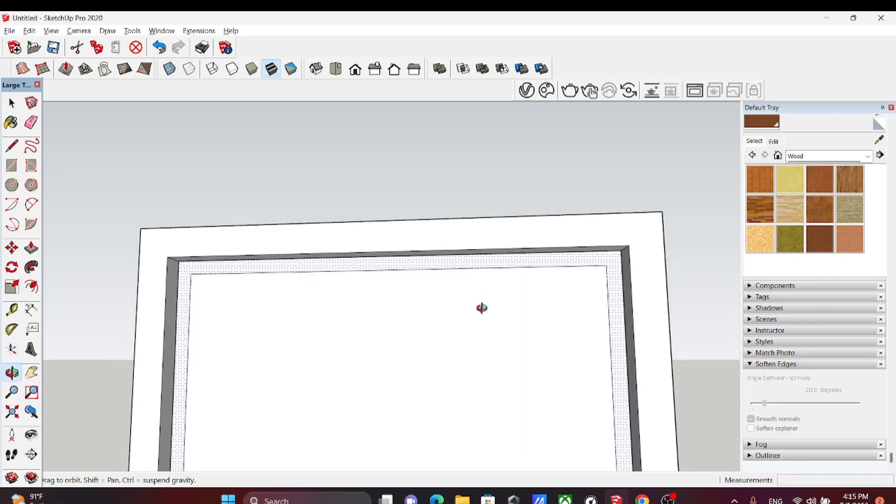
key(space)
scroll(485, 355, down, 3)
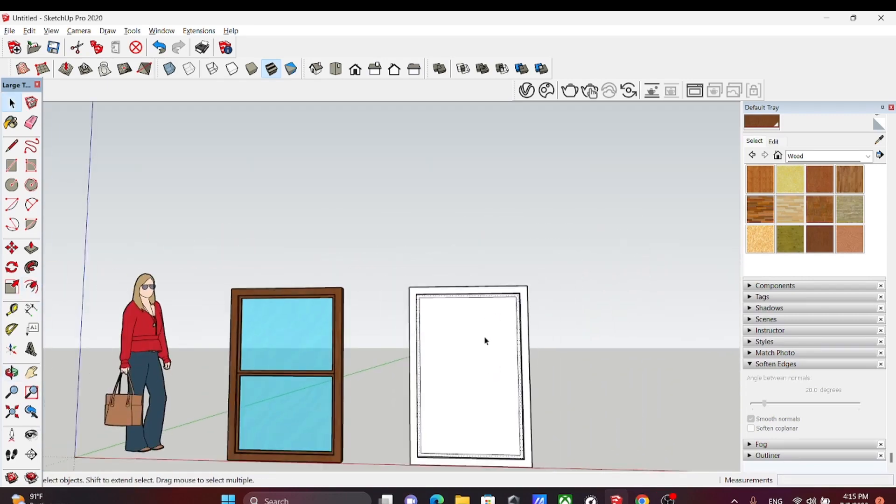
scroll(504, 392, up, 3)
scroll(511, 375, down, 2)
Draw a horizontal line about 824 mm long across the inner face at mid-height, between the sash border's two inner side edges
key(l)
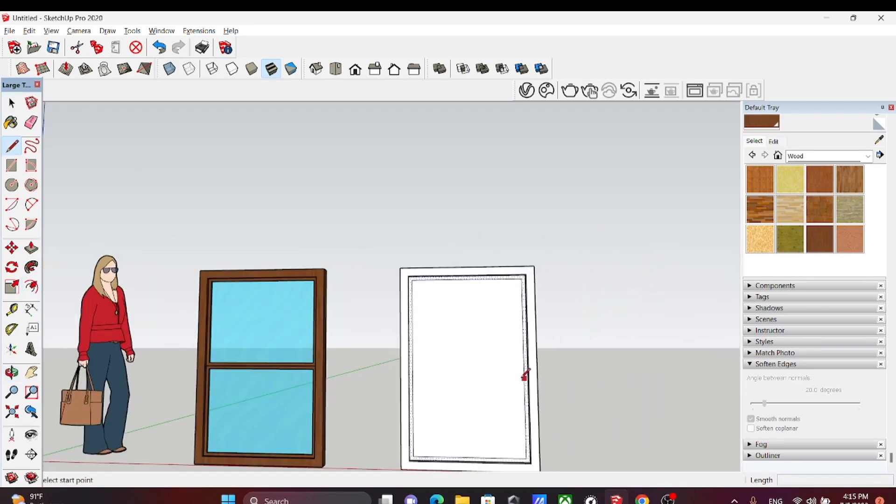
scroll(526, 366, up, 3)
click(525, 367)
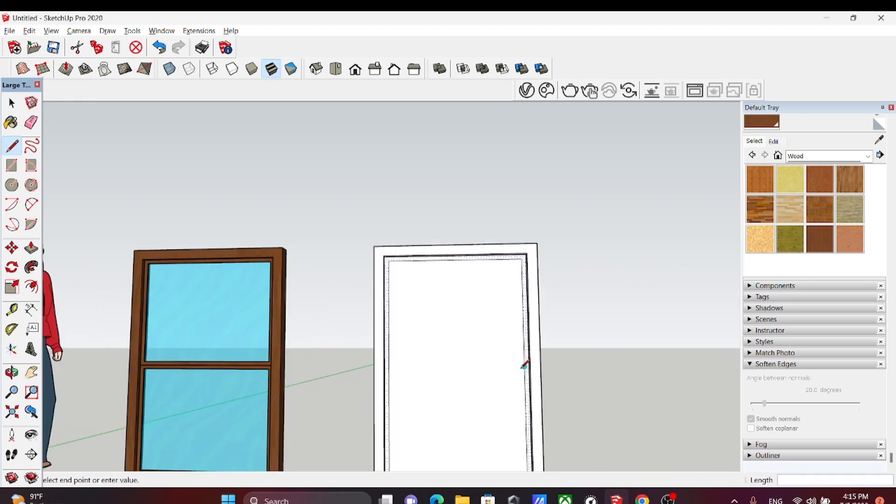
click(389, 366)
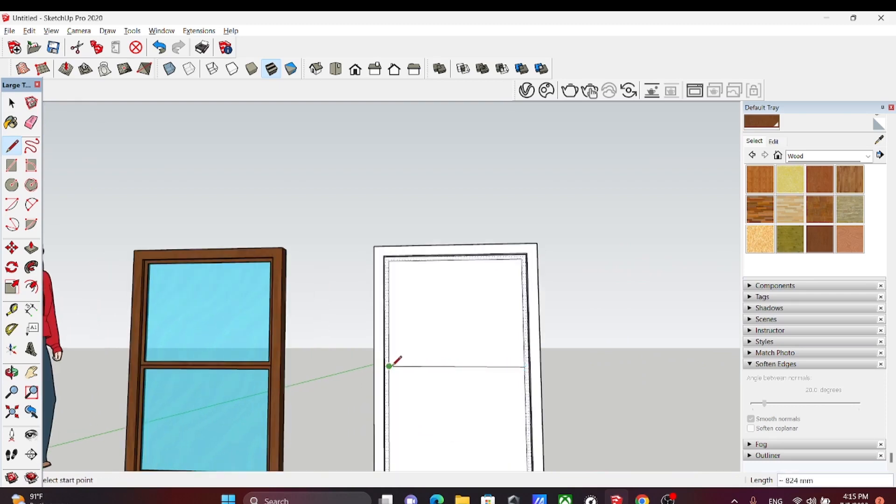
key(space)
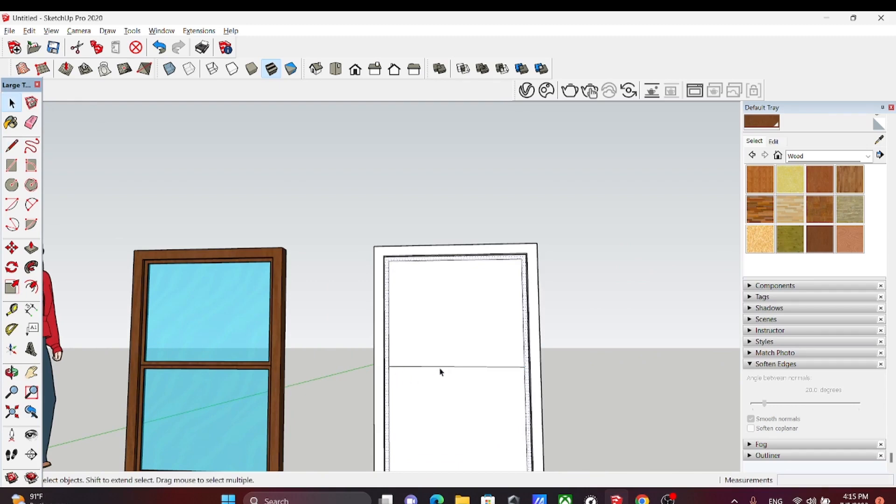
Try to offset the horizontal dividing line, and check that the faces above and below it select separately
key(f)
key(space)
click(461, 367)
key(f)
key(space)
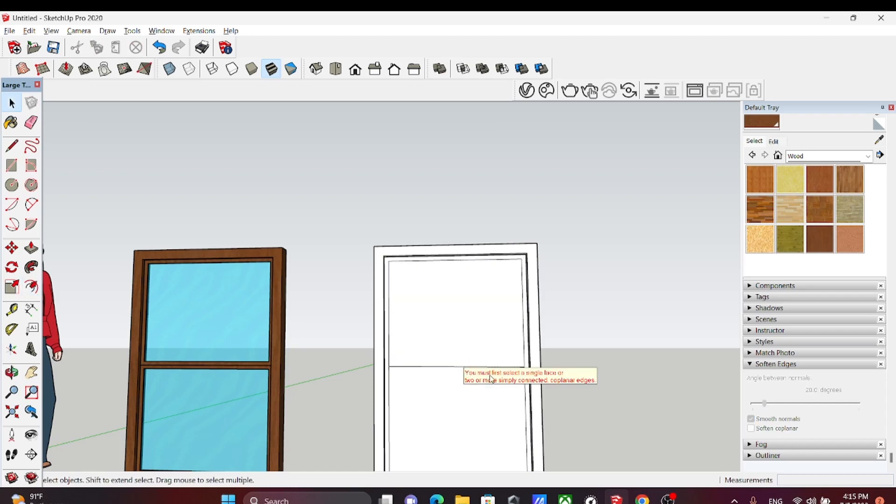
click(475, 383)
click(476, 363)
scroll(516, 370, up, 3)
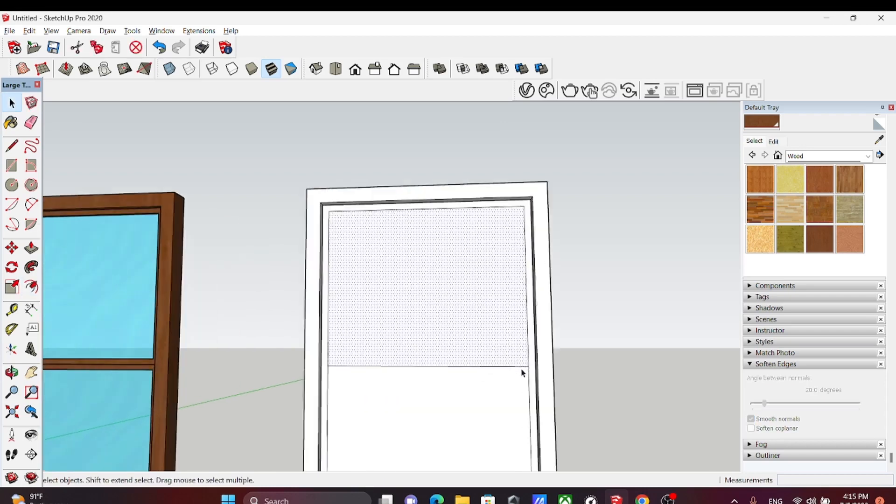
click(526, 371)
Draw a second horizontal line across the inner face, 10 mm above the dividing line
scroll(528, 368, up, 2)
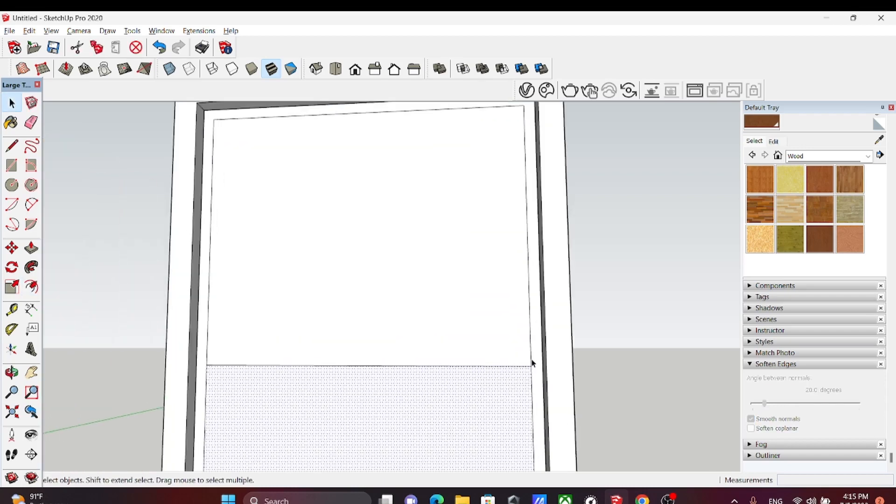
key(l)
click(532, 365)
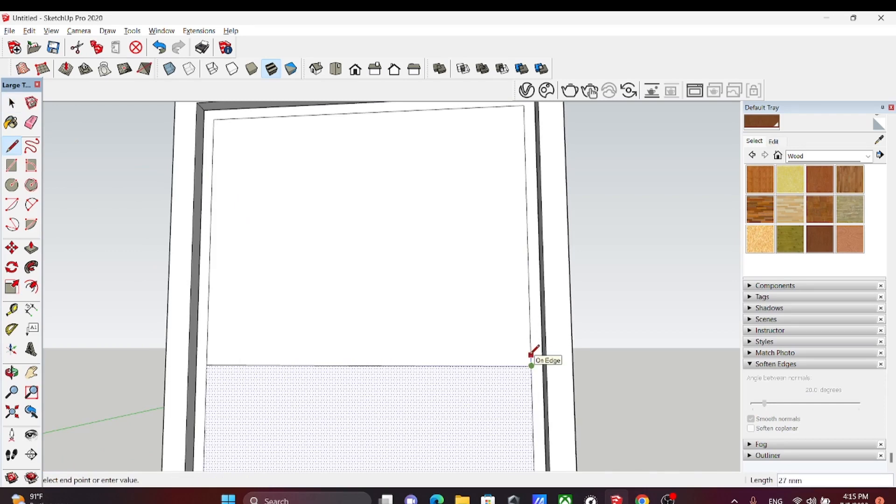
text(10)
key(Return)
click(532, 362)
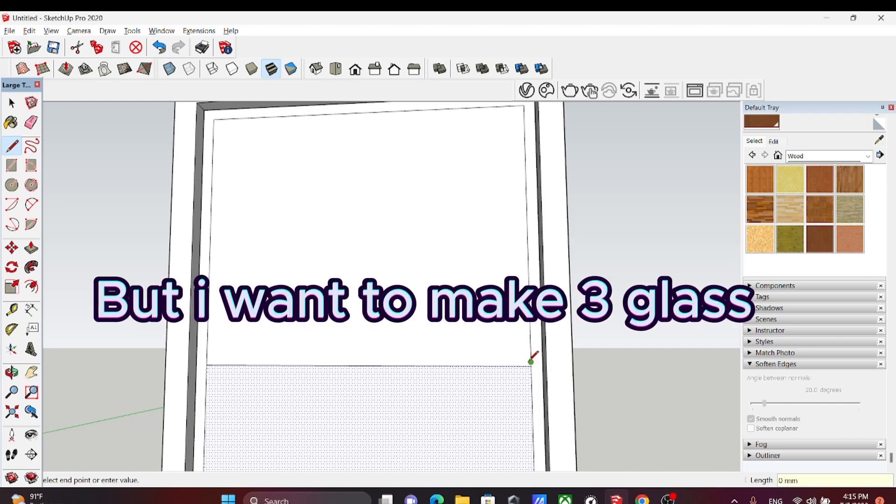
click(207, 364)
key(space)
Draw a 10 mm edge straight down the border's inner side edge from the end of the original dividing line
scroll(504, 393, up, 1)
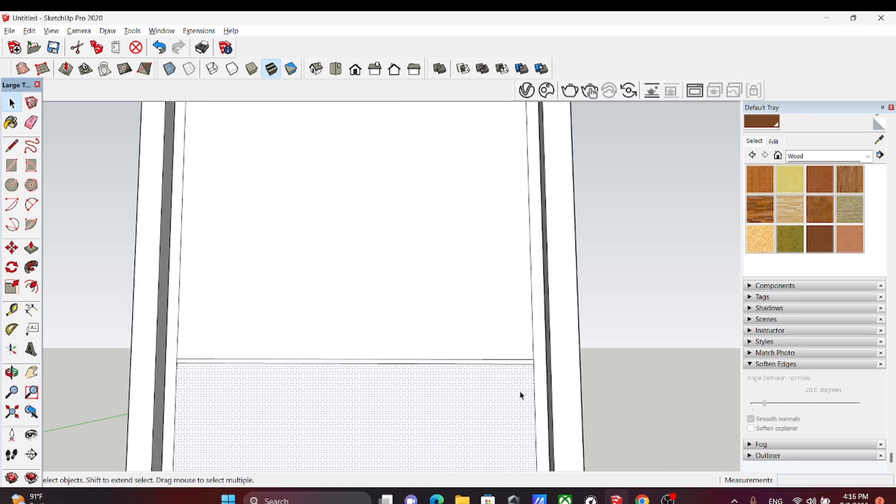
key(l)
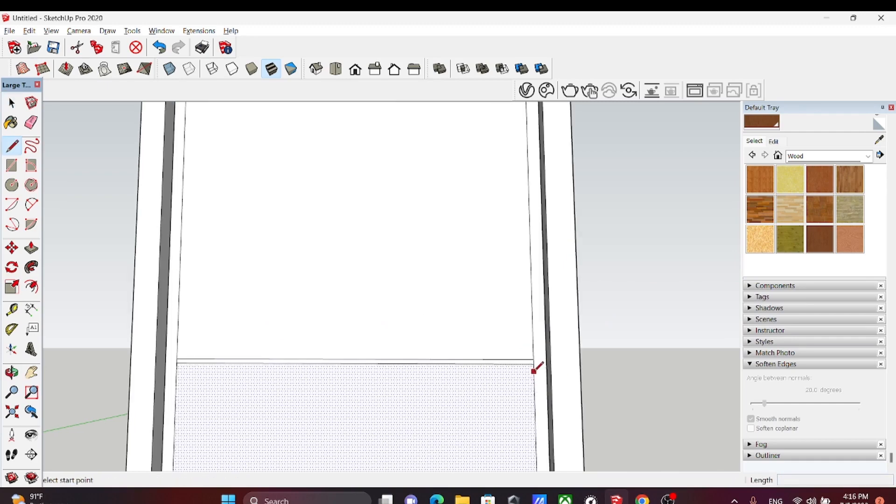
click(534, 364)
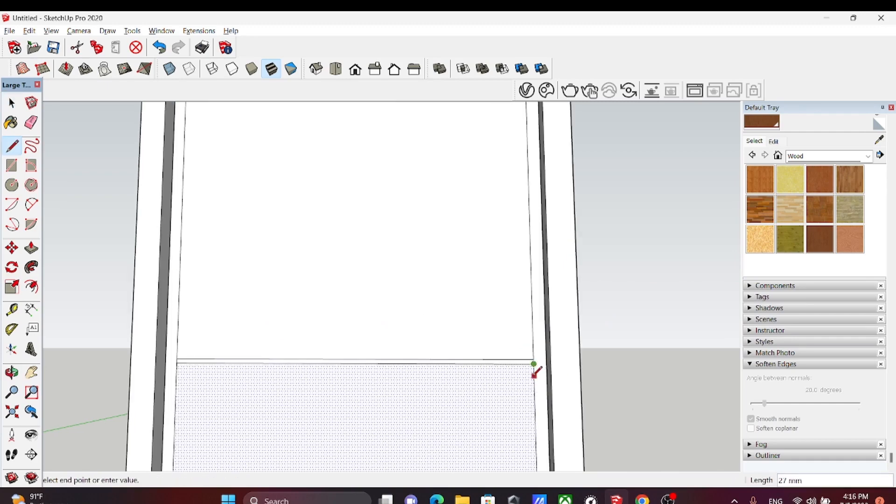
click(534, 370)
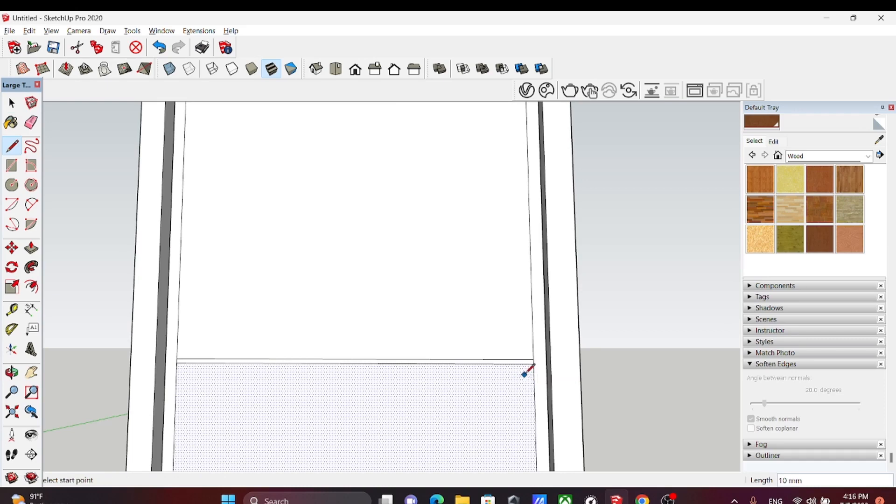
Try a line from the lower 10 mm mark across to the opposite border edge, and undo it
click(535, 369)
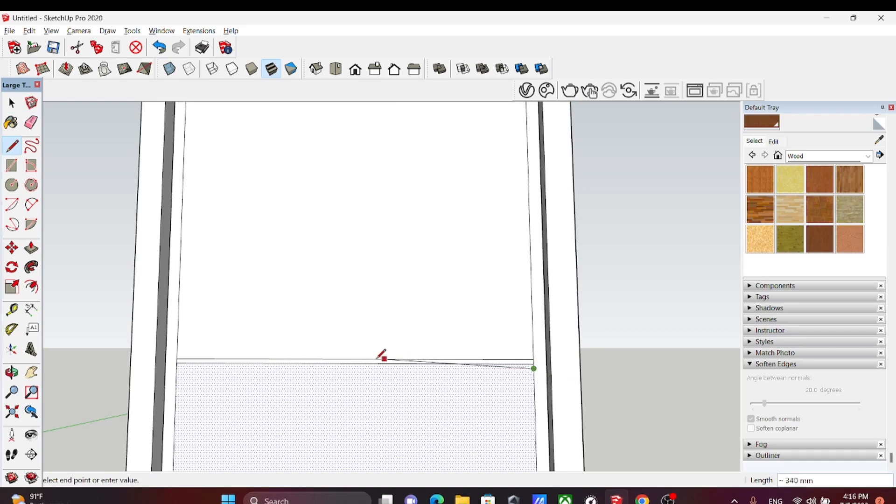
click(179, 364)
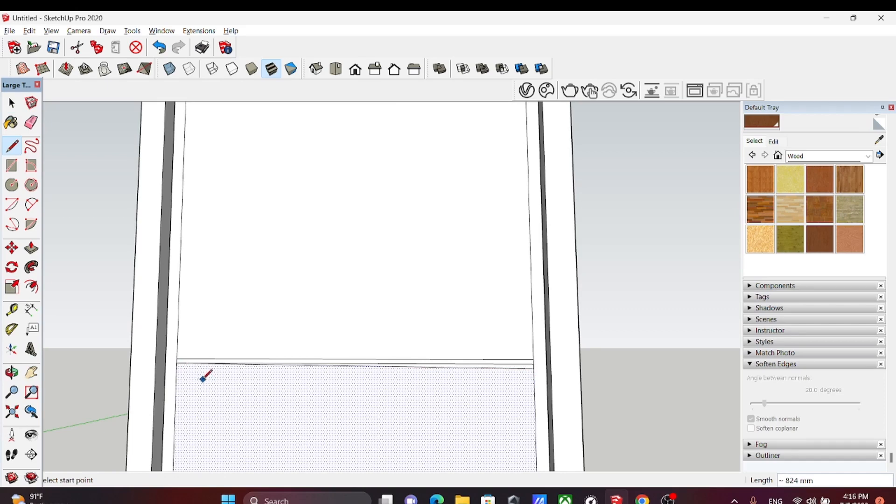
key(ctrl+z)
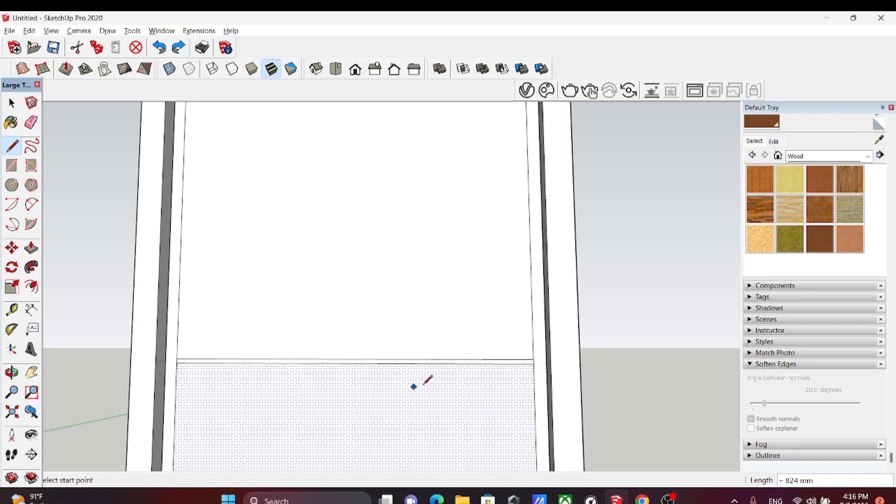
Draw the lower horizontal line from the 10 mm mark across to the opposite border edge, parallel to the dividing line
click(534, 369)
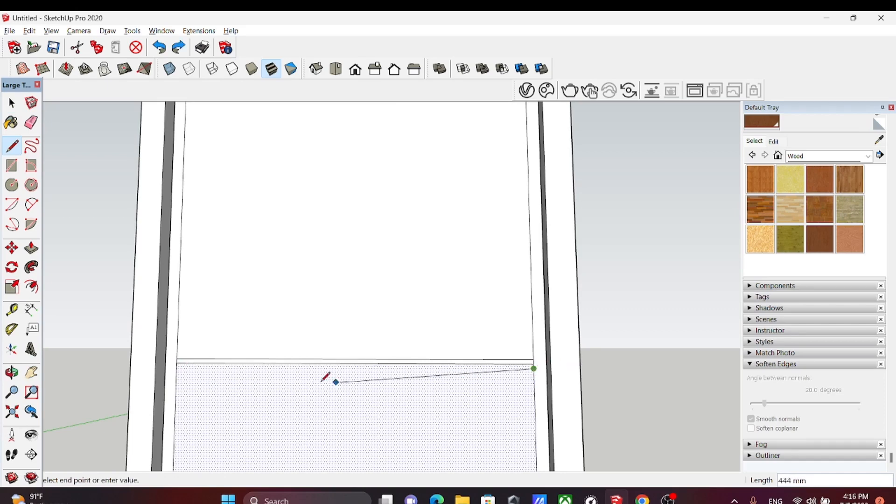
click(178, 367)
key(space)
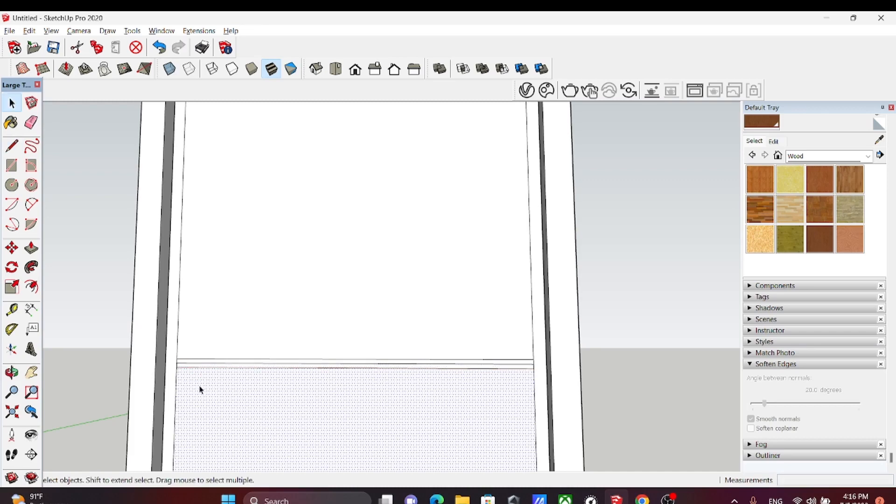
Delete the middle of the three horizontal lines to leave a single crossbar strip
scroll(210, 372, up, 2)
click(220, 360)
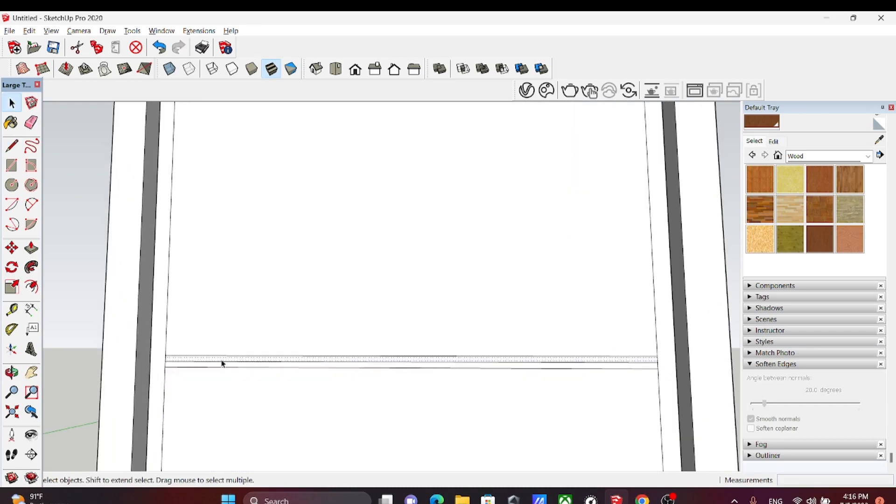
click(223, 362)
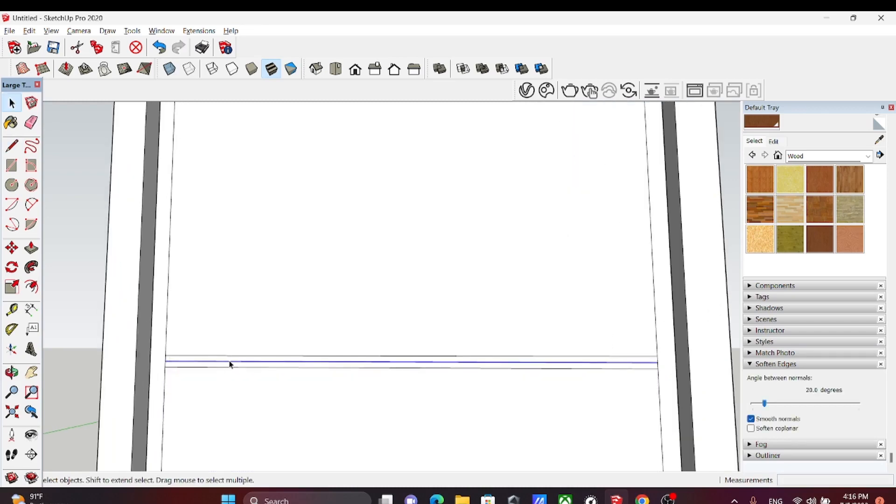
key(Escape)
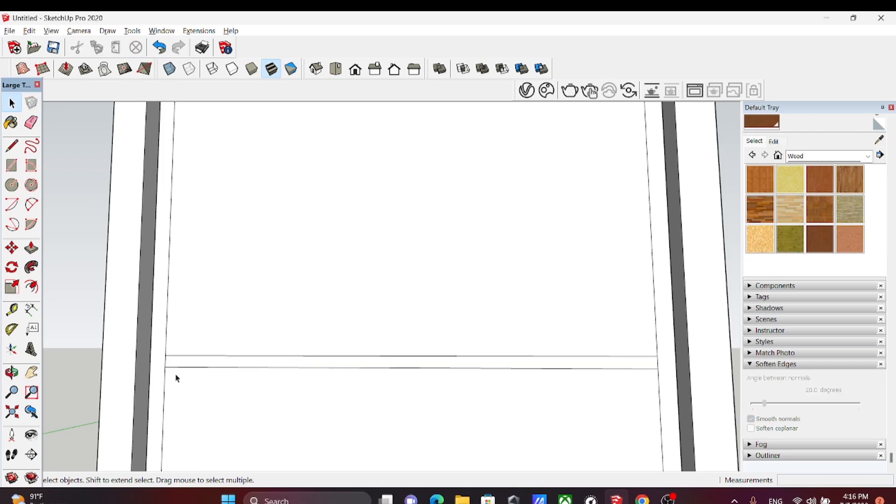
Erase the short edges at both ends of the crossbar so it merges with the sash border
key(e)
scroll(189, 375, down, 2)
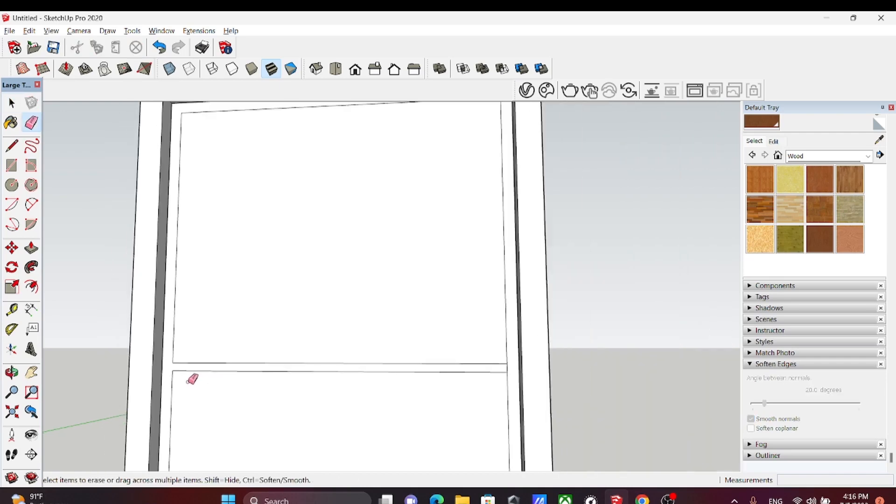
scroll(511, 369, down, 1)
scroll(512, 373, down, 2)
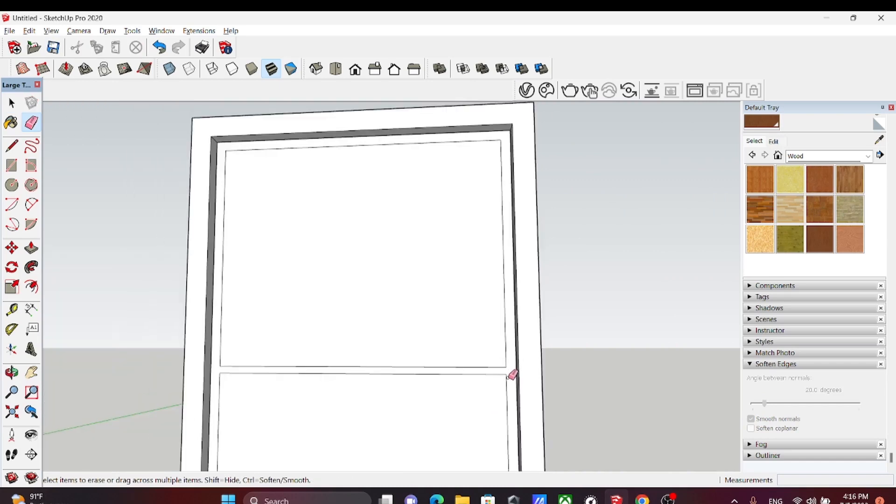
scroll(504, 374, down, 5)
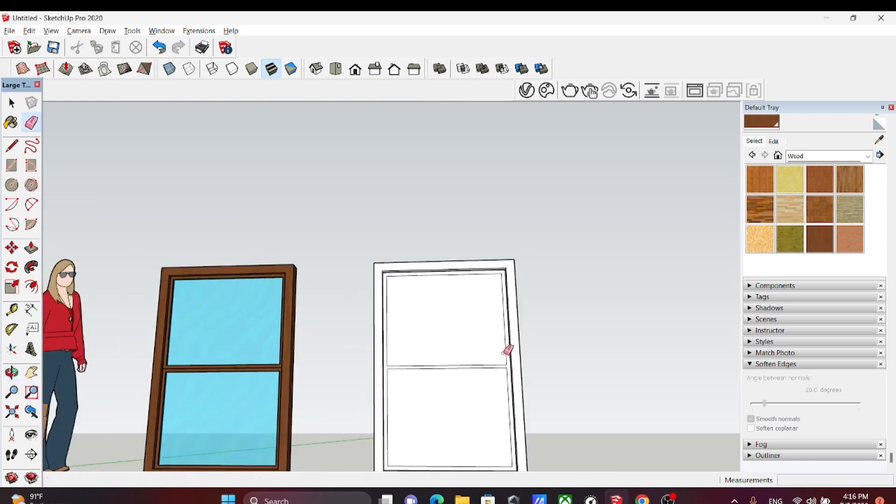
scroll(504, 462, up, 1)
scroll(457, 453, up, 1)
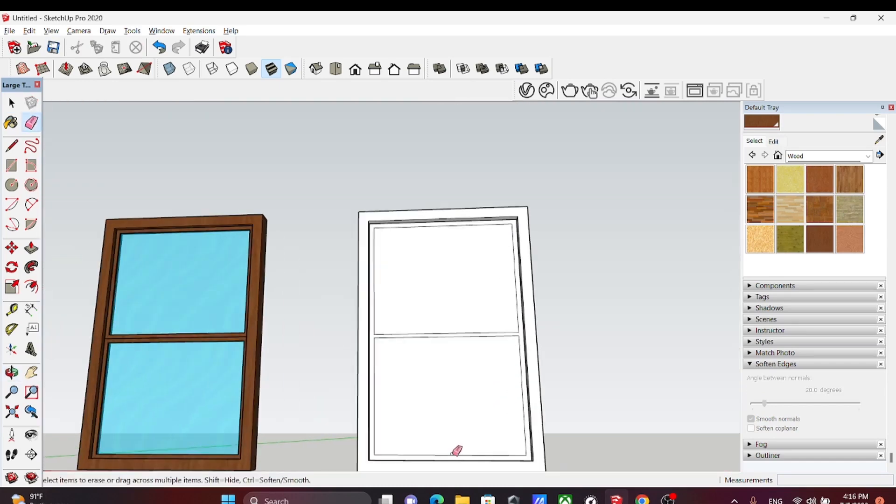
Draw a vertical line from the midpoint of the crossbar's lower edge down to the bottom inner edge of the sash border
key(space)
key(l)
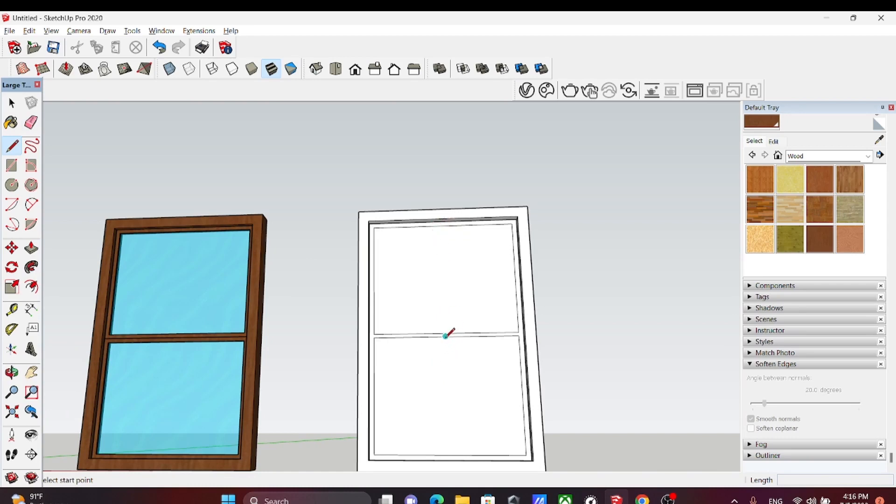
click(446, 335)
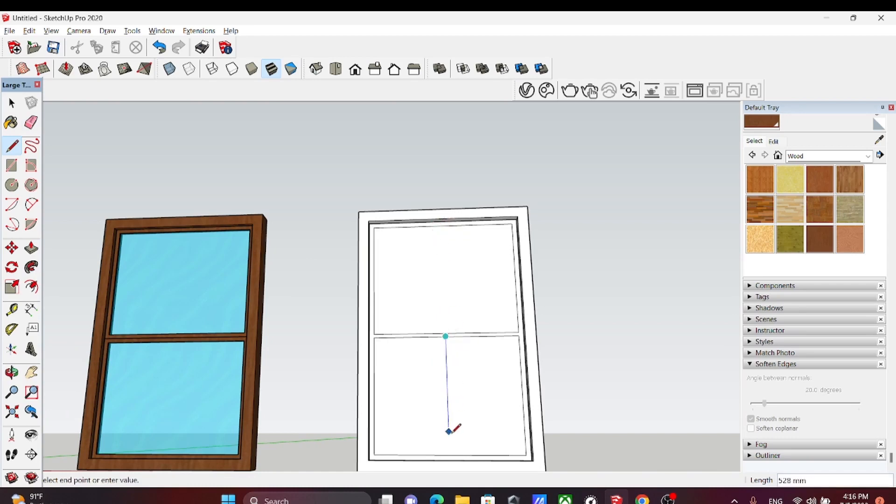
click(450, 455)
middle_drag(480, 435, 462, 397)
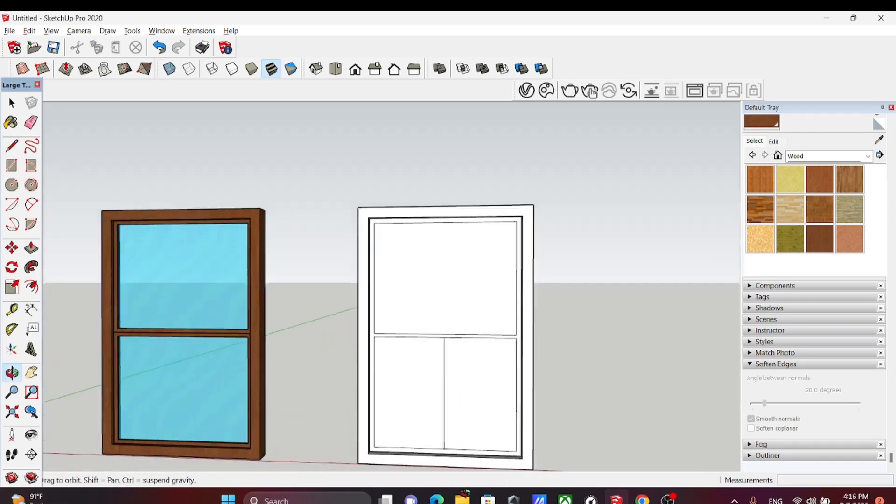
Draw a second vertical line down to the sash border's lower inner edge, offset 10 mm to the right of the lower dividing line
scroll(448, 336, up, 3)
click(442, 328)
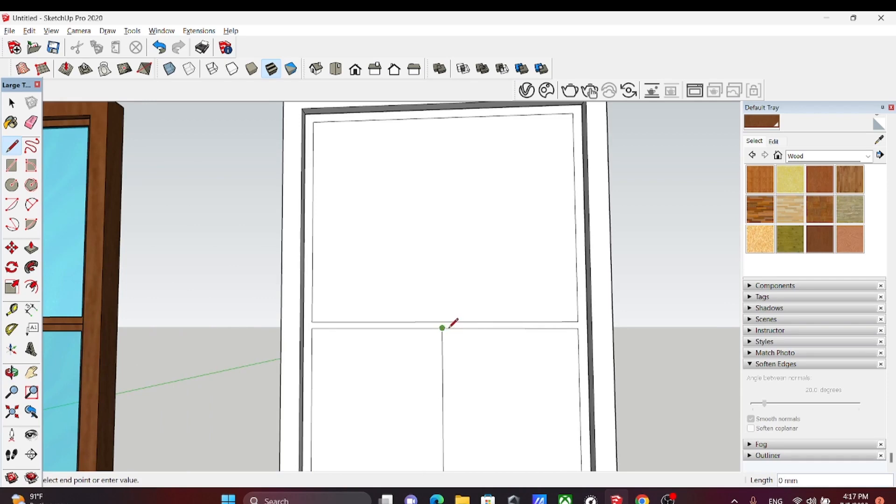
key(Escape)
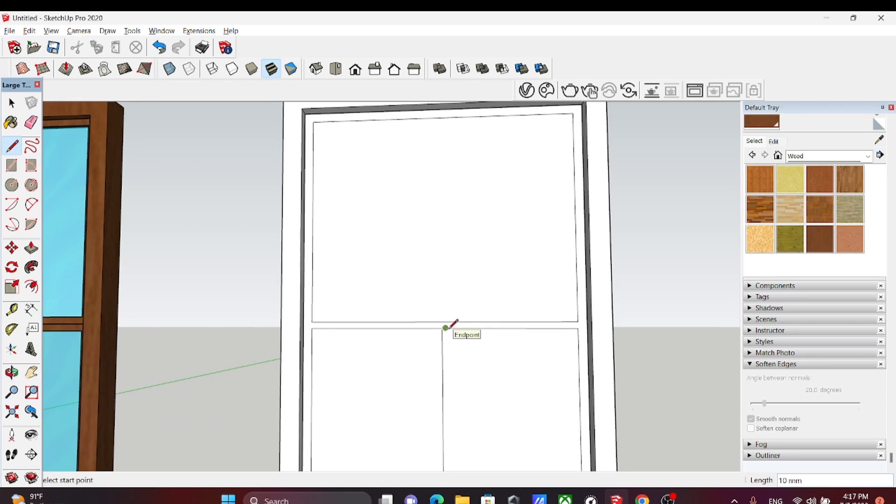
click(446, 328)
scroll(469, 386, down, 3)
scroll(467, 436, up, 2)
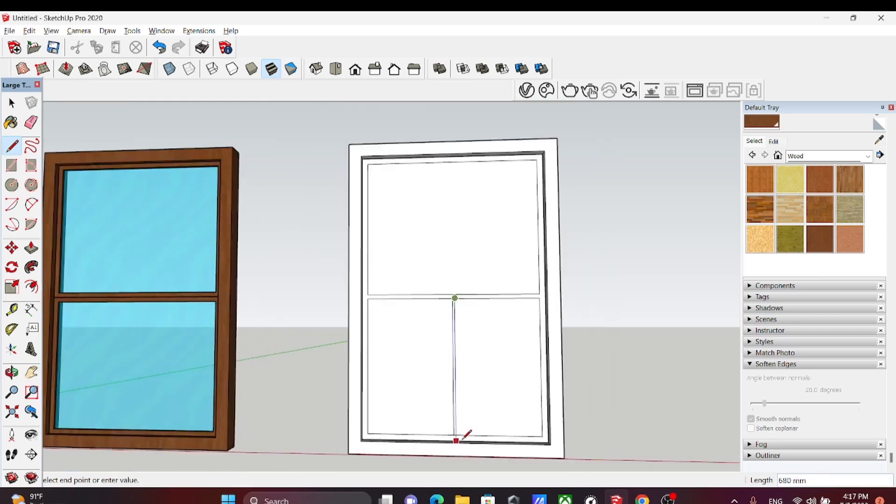
scroll(465, 436, up, 4)
click(454, 430)
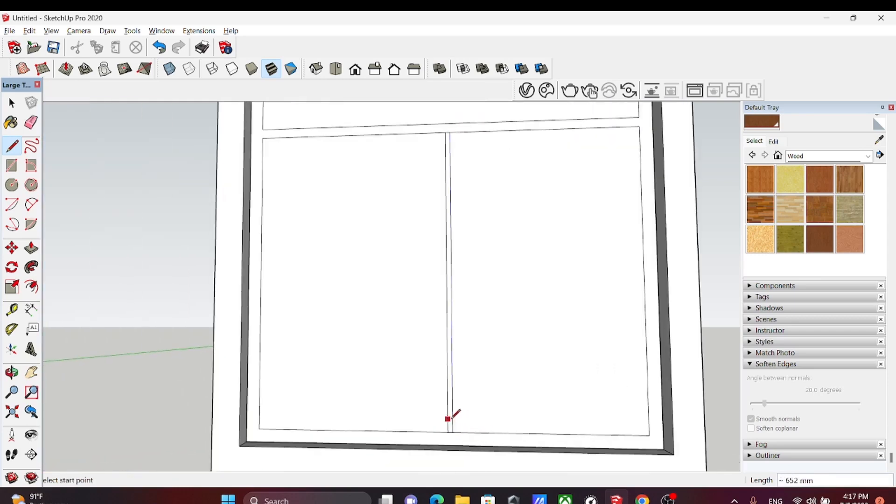
Mark 10 mm to the left of the dividing line on the lower inner edge and draw a vertical line up to the crossbar
key(space)
key(l)
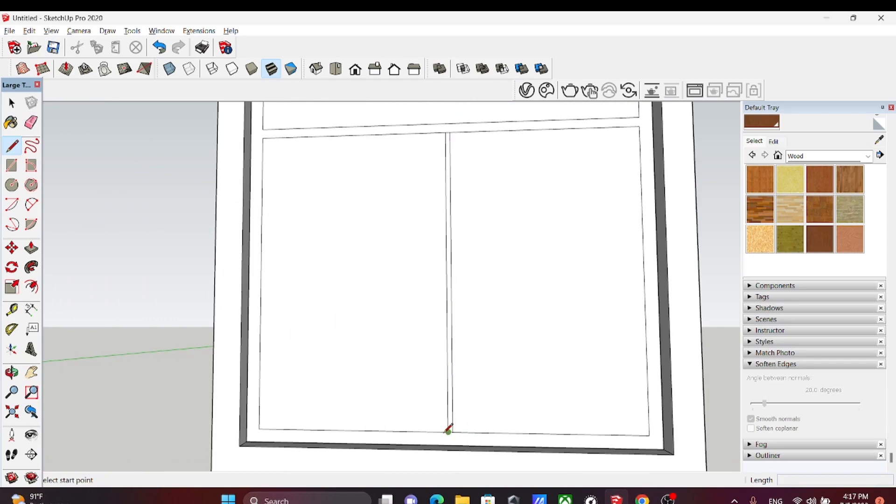
click(447, 432)
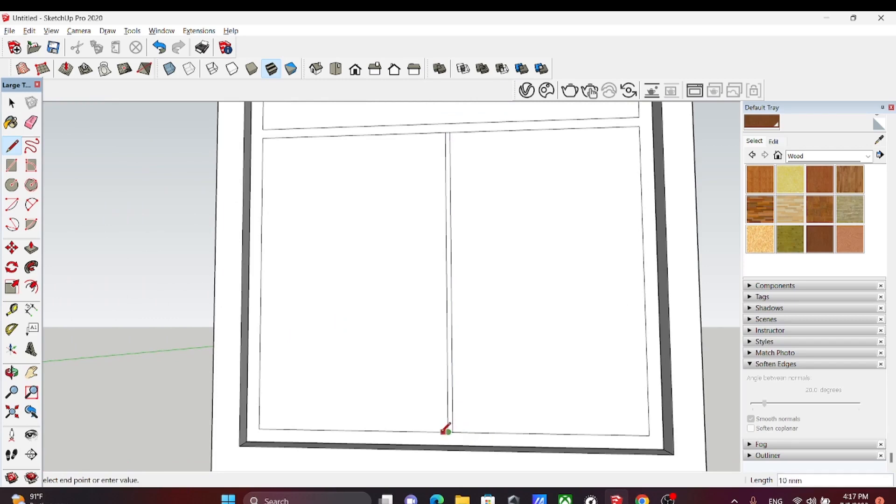
click(445, 423)
click(444, 431)
scroll(445, 366, down, 3)
scroll(442, 241, up, 4)
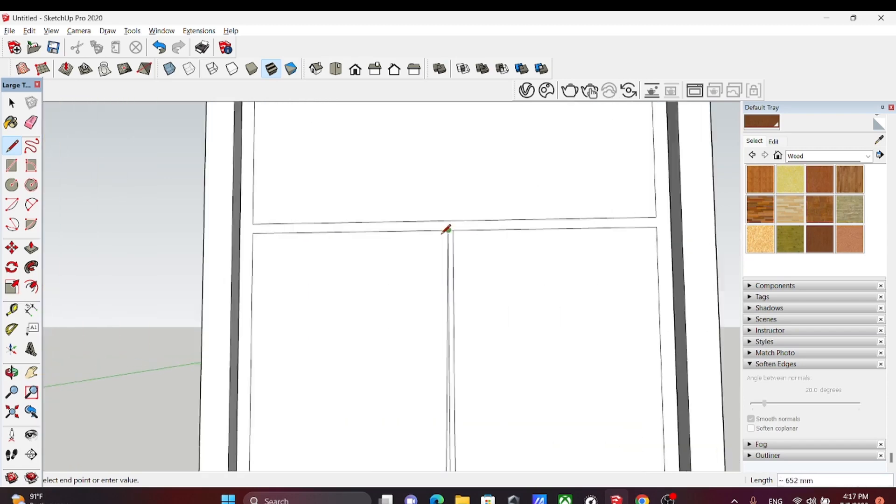
click(444, 229)
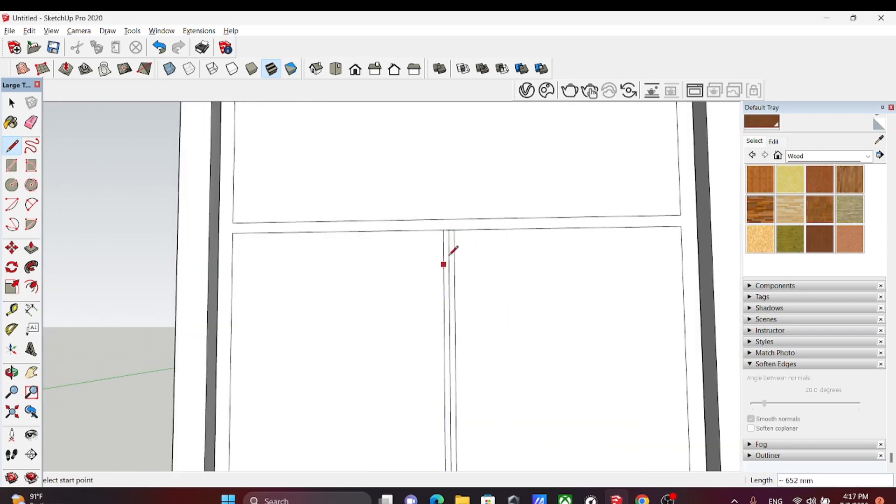
Delete the middle of the three vertical lines to leave a single mullion strip between the lower panes
scroll(452, 249, down, 5)
key(space)
scroll(450, 329, up, 4)
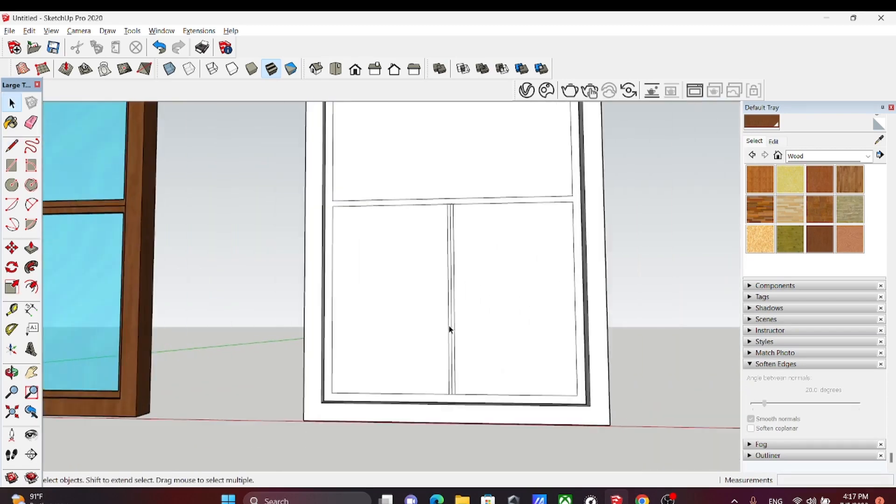
scroll(449, 329, up, 2)
click(452, 333)
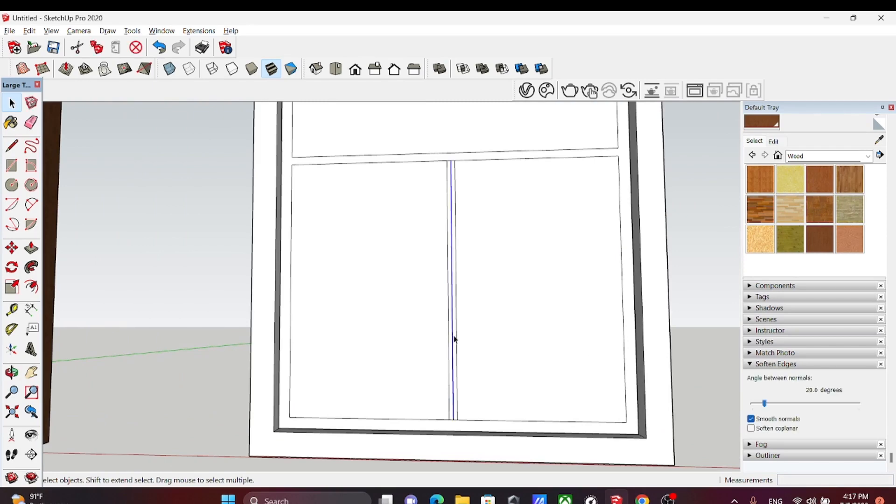
click(490, 348)
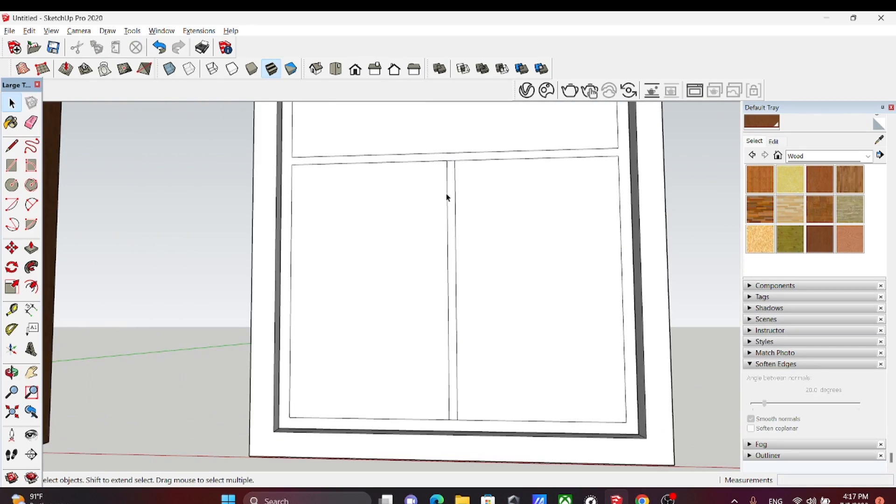
Erase the short edges at both ends of the mullion to merge it with the crossbar and sash border, and check the lower panes as separate faces
right_click(454, 164)
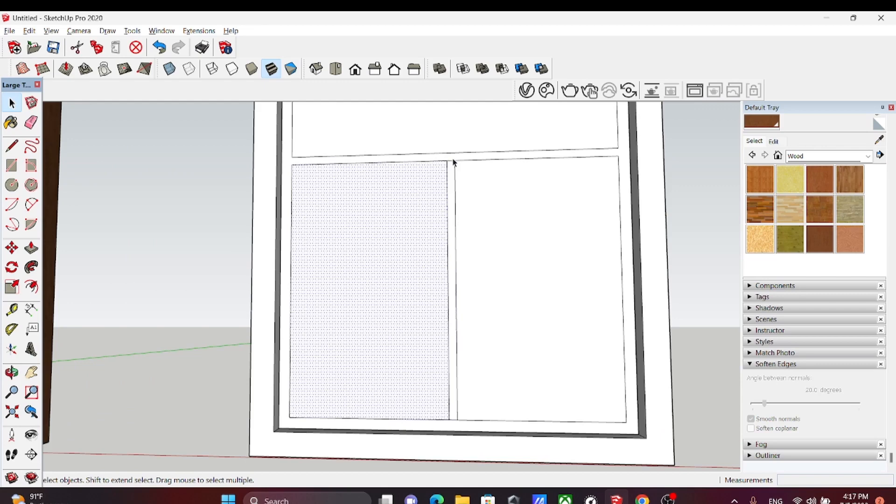
key(e)
scroll(445, 290, down, 1)
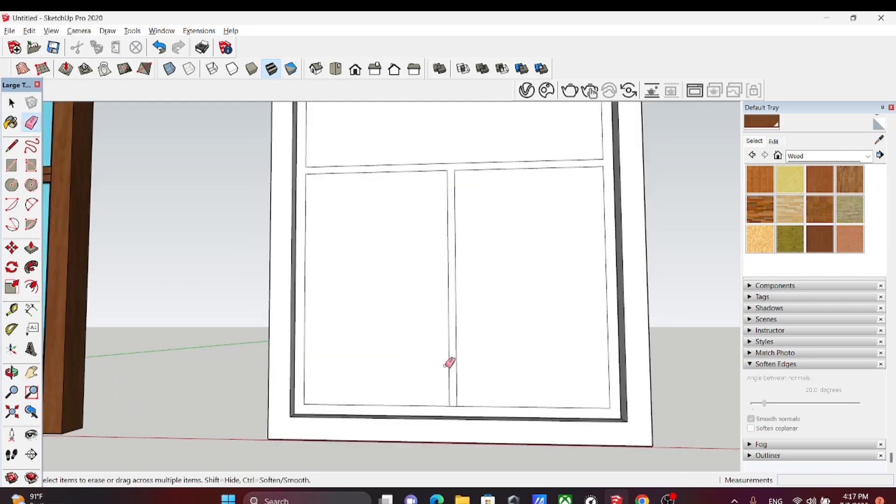
scroll(455, 395, up, 1)
scroll(458, 402, down, 3)
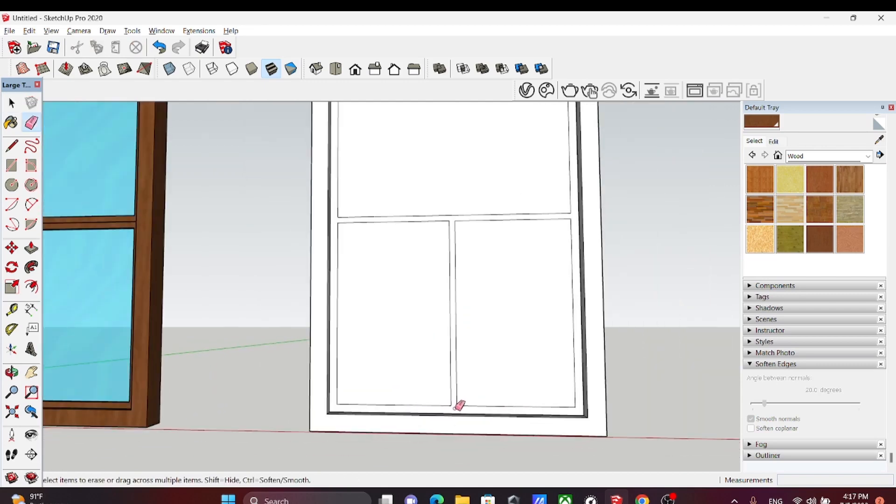
scroll(460, 406, down, 3)
key(space)
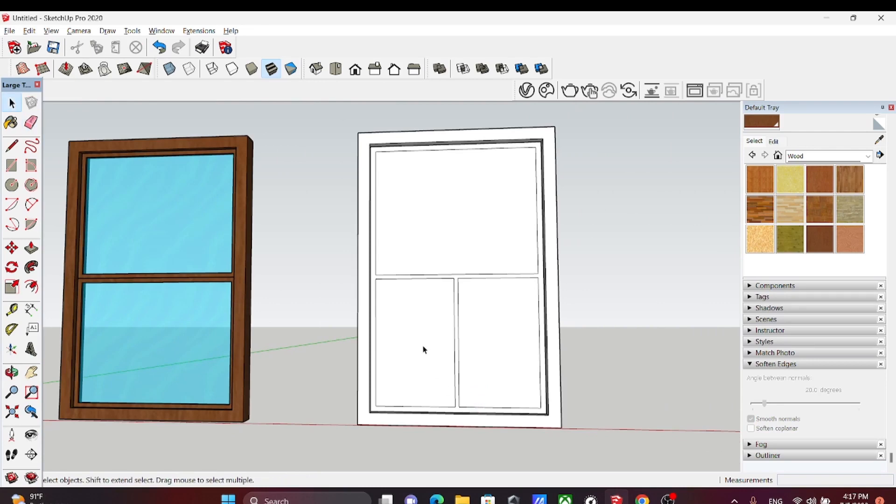
click(426, 349)
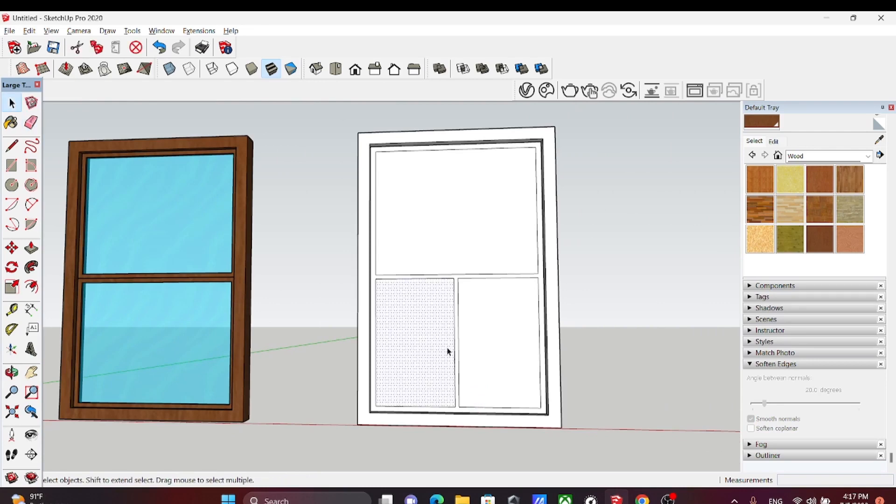
click(475, 353)
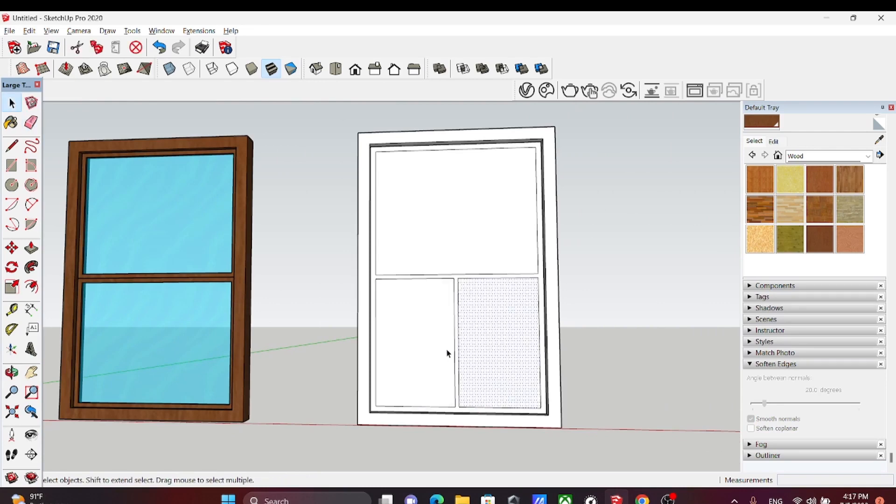
click(524, 459)
Push/Pull the sash face, including its crossbar and mullion, outward by 25 mm
scroll(537, 406, up, 2)
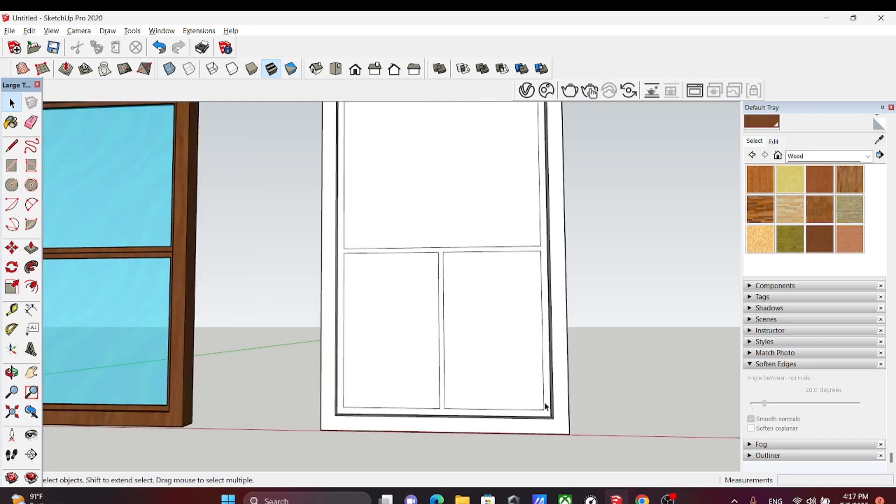
key(p)
middle_drag(543, 410, 512, 438)
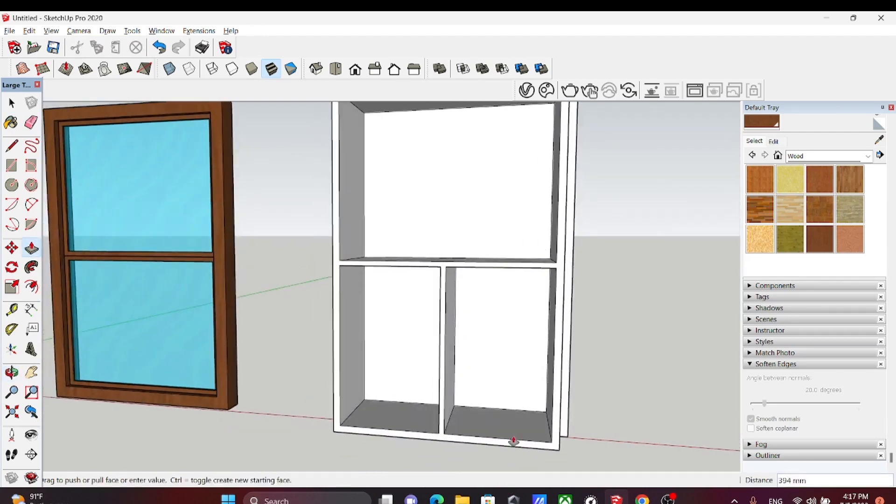
scroll(499, 436, down, 3)
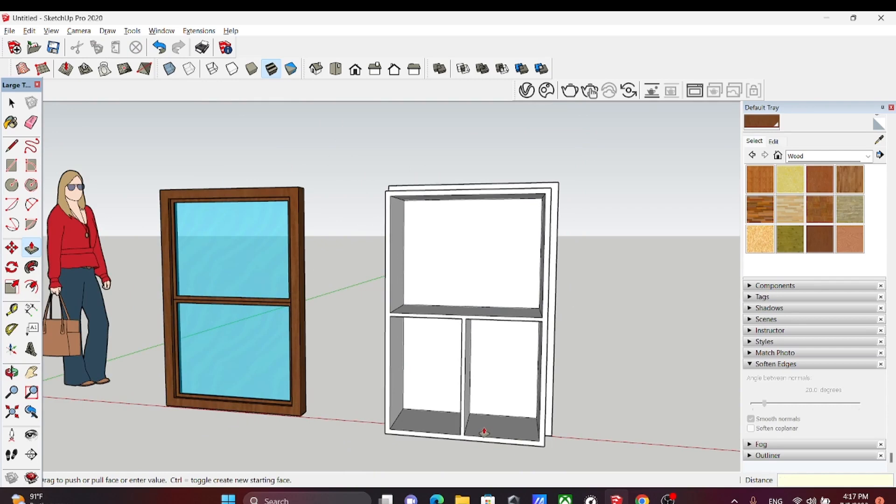
key(Return)
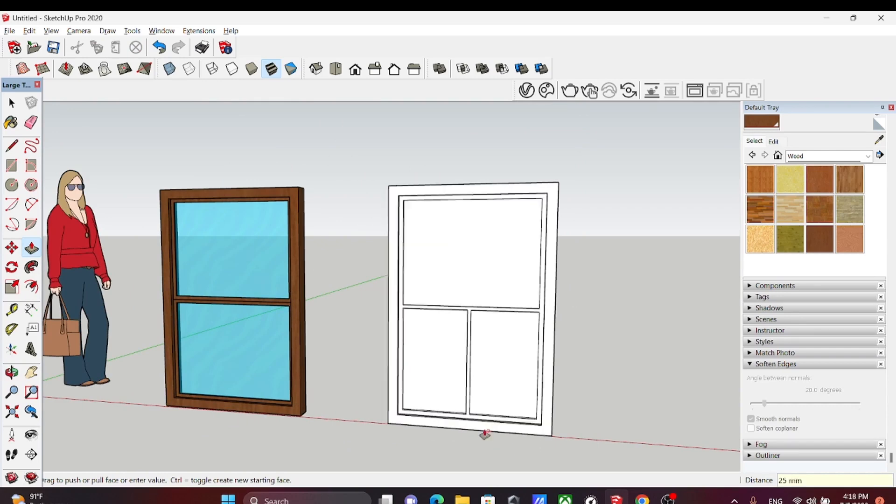
Switch to the Window Coverings materials and paint the lower-right pane with the dark grey blind
middle_drag(490, 432, 509, 354)
key(space)
scroll(530, 386, down, 2)
click(509, 353)
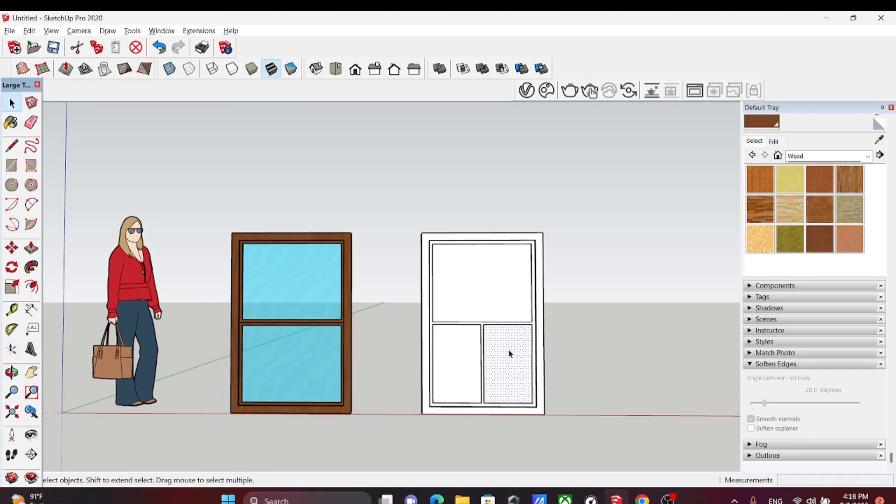
click(839, 155)
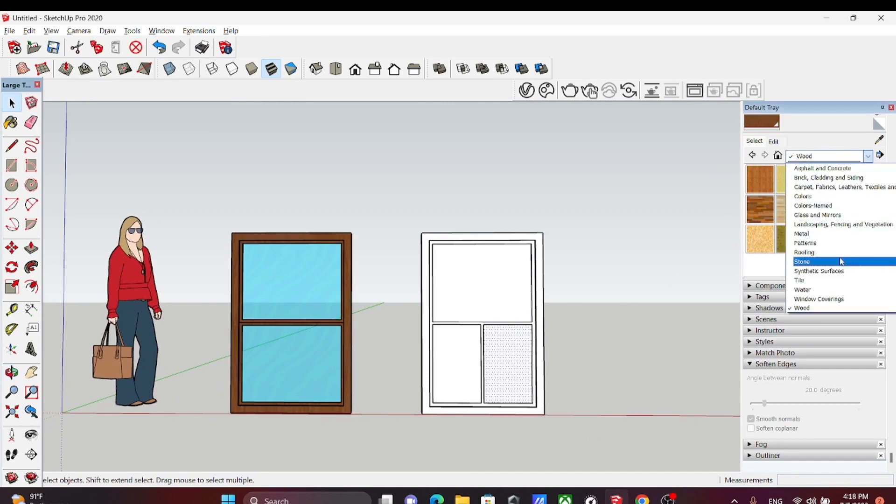
click(837, 301)
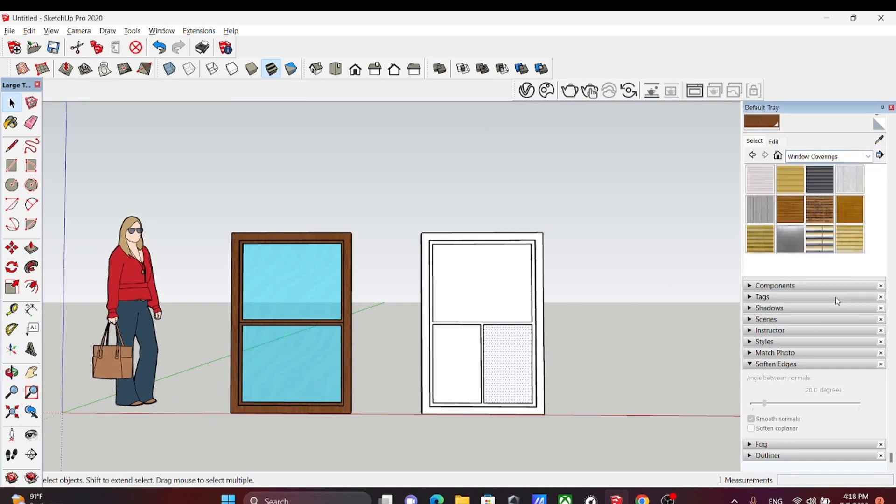
click(820, 192)
click(505, 366)
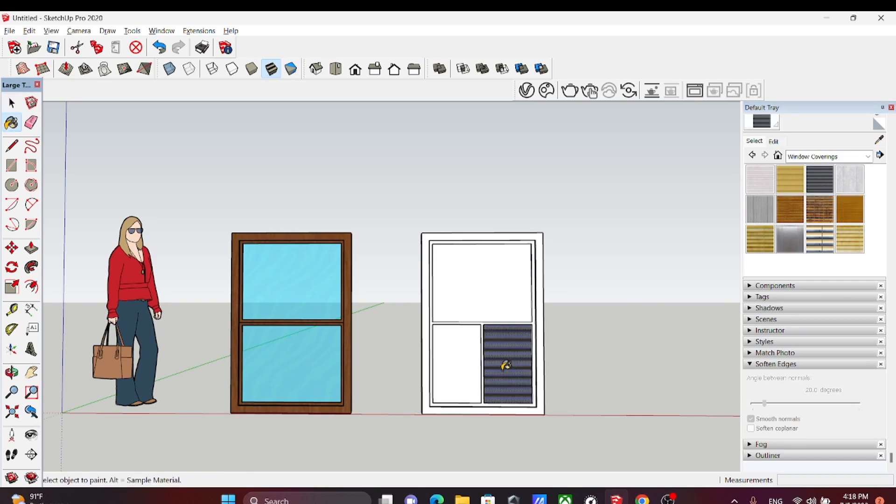
Repaint the lower-right pane with the golden-brown wooden blind and apply the same material to the lower-left and upper panes
click(850, 209)
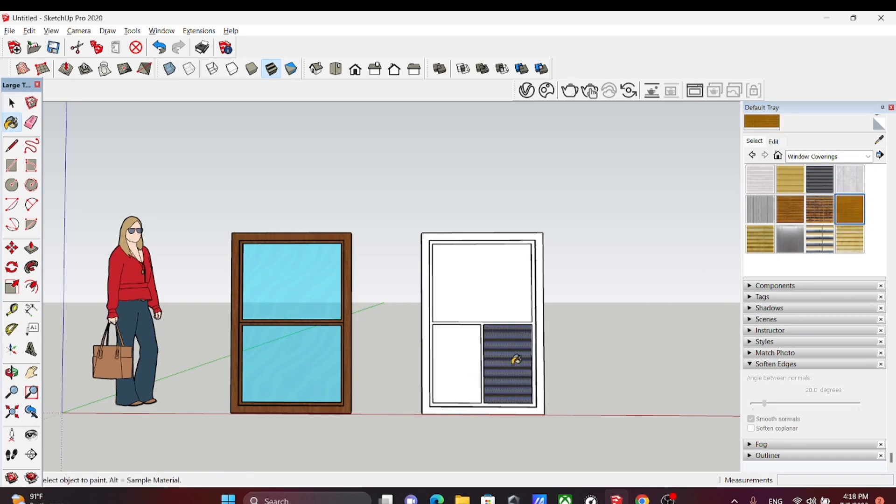
click(515, 360)
click(468, 373)
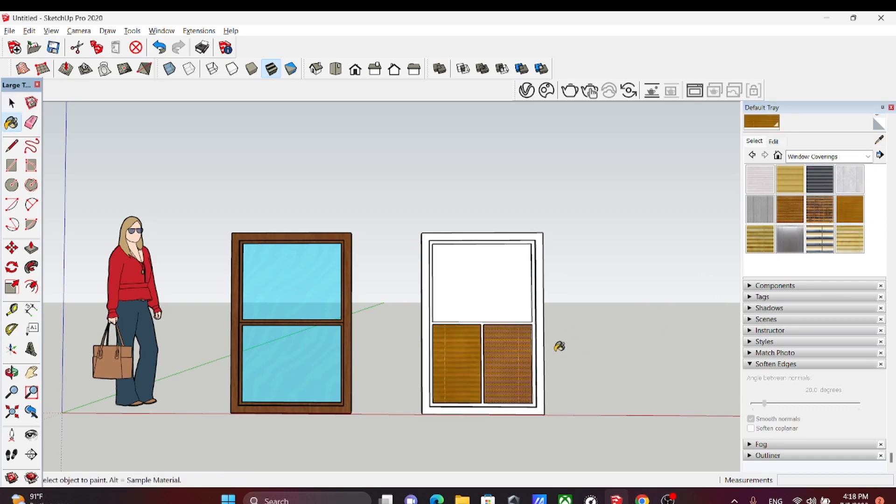
click(506, 279)
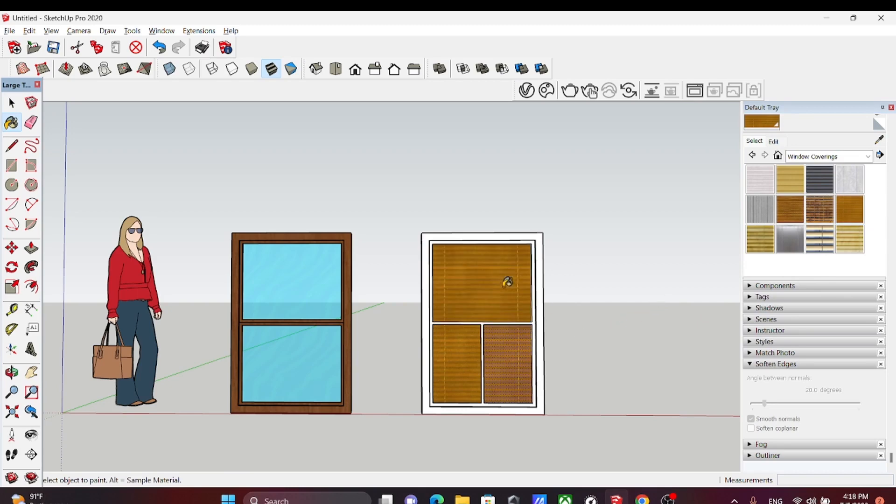
key(space)
Switch to the Wood materials and paint the second window's outer frame and sash with the dark brown wood
mouse_move(595, 352)
middle_down()
mouse_move(530, 358)
mouse_move(566, 284)
mouse_move(582, 293)
middle_up()
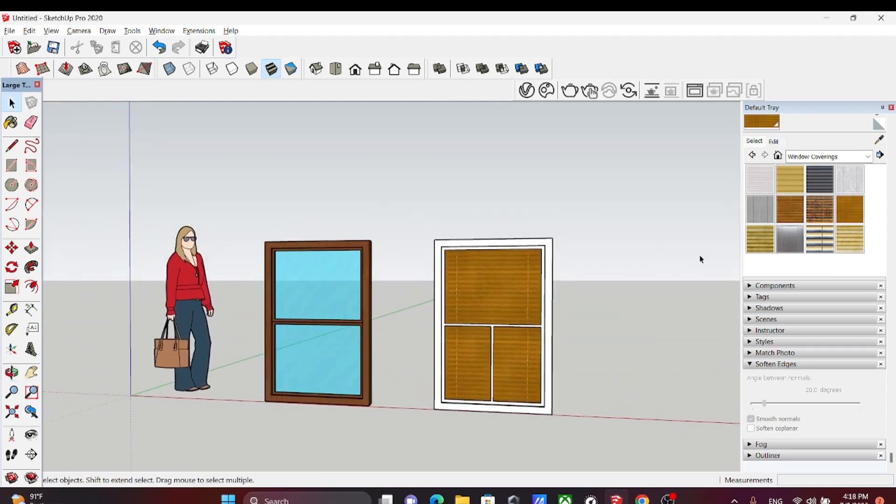
click(818, 158)
click(812, 308)
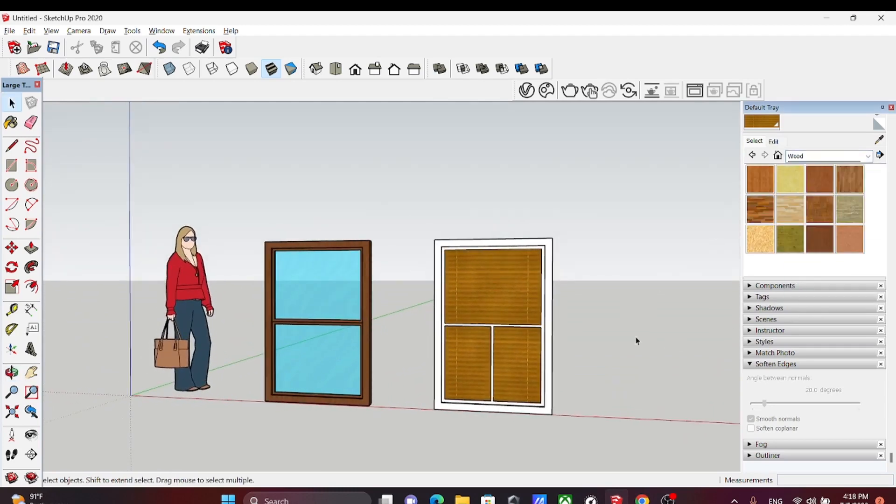
middle_drag(640, 341, 548, 340)
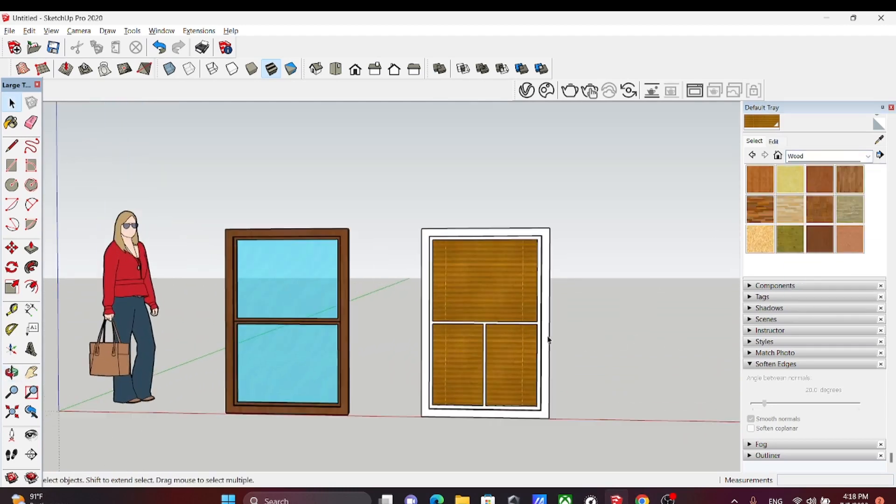
click(820, 236)
click(548, 323)
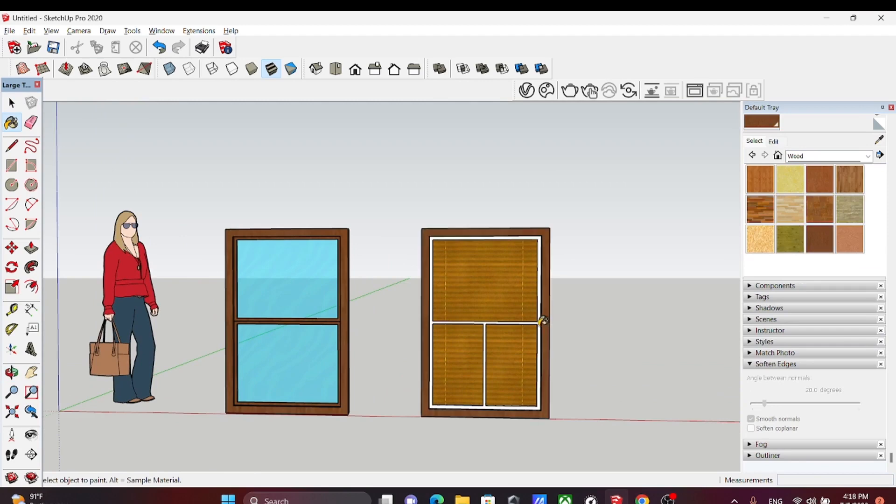
click(540, 321)
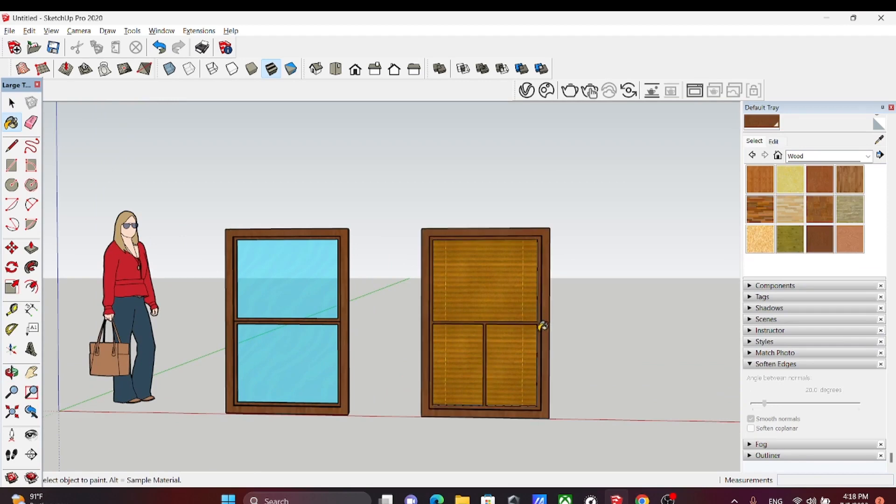
mouse_move(563, 342)
middle_down()
mouse_move(556, 366)
mouse_move(660, 270)
mouse_move(640, 333)
mouse_move(438, 371)
mouse_move(522, 381)
mouse_move(536, 334)
mouse_move(572, 343)
middle_up()
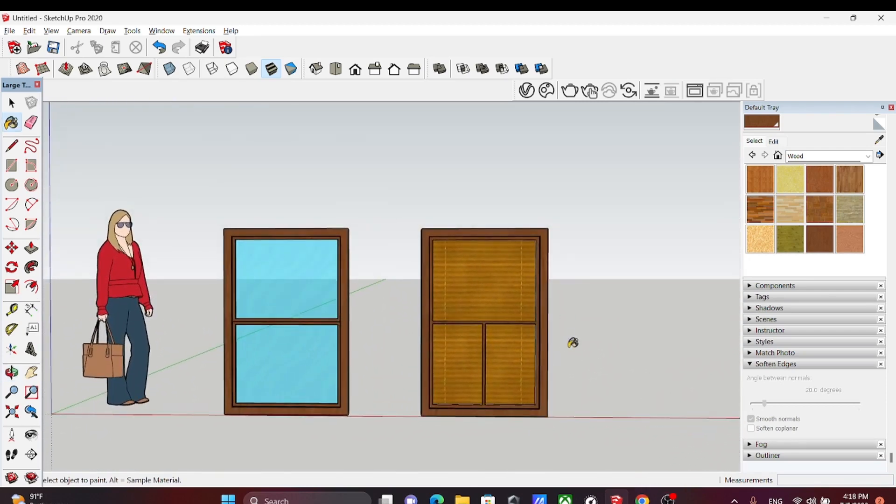
key(space)
scroll(612, 341, down, 3)
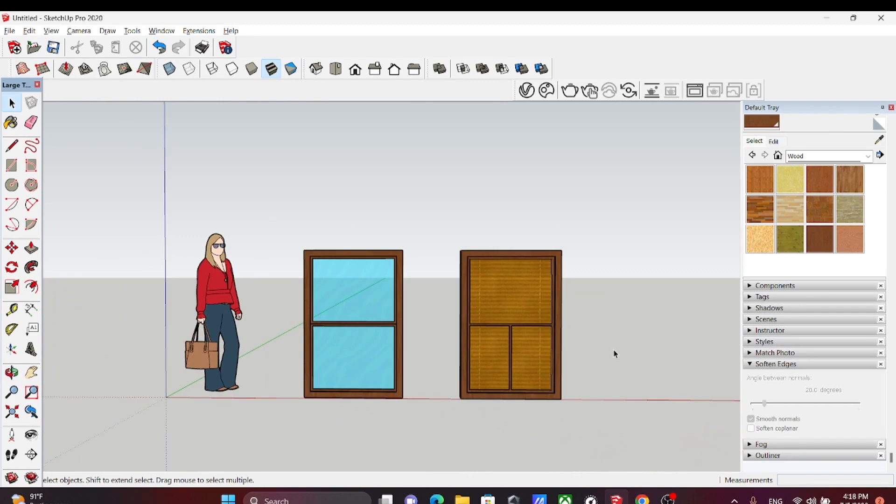
Switch to the Glass and Mirrors materials and repaint all three panes of the second window with the bright sky-blue translucent glass
click(850, 161)
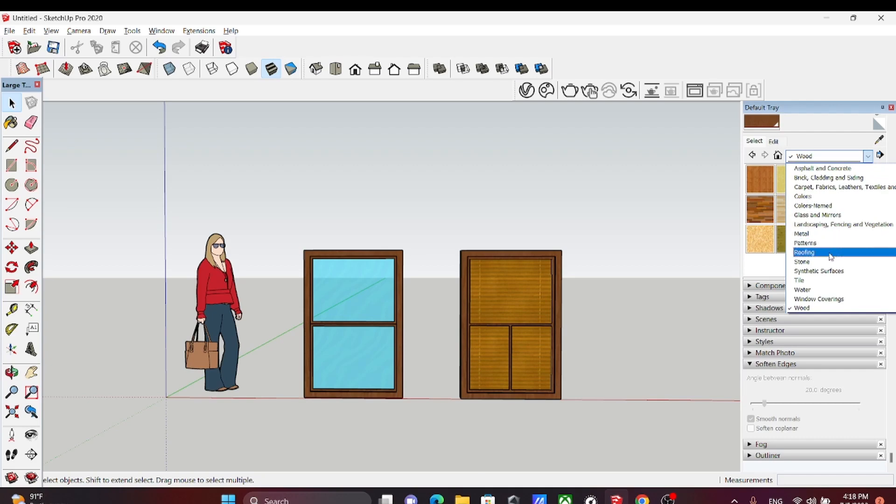
click(835, 214)
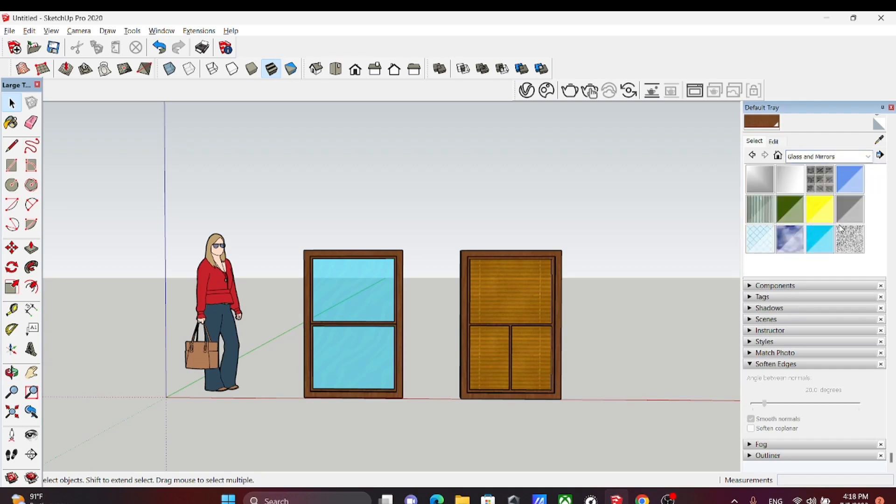
click(820, 239)
click(528, 278)
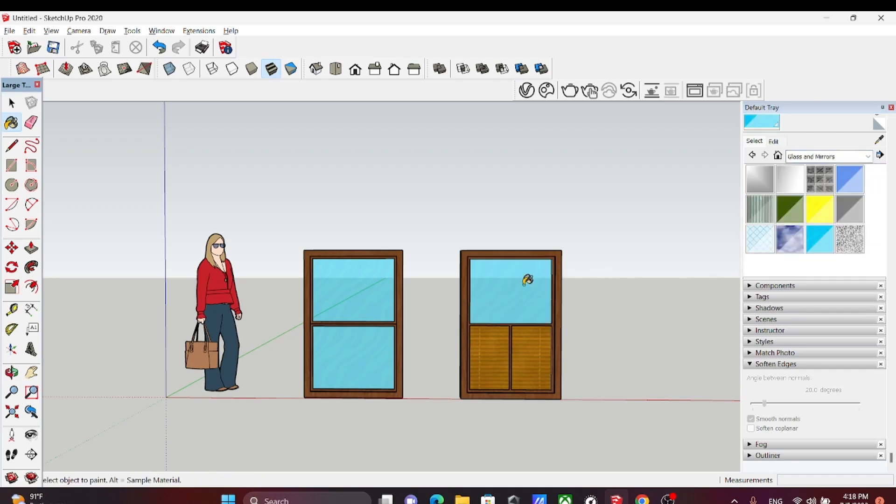
click(499, 352)
click(537, 357)
mouse_move(574, 371)
middle_down()
mouse_move(564, 394)
mouse_move(567, 370)
middle_up()
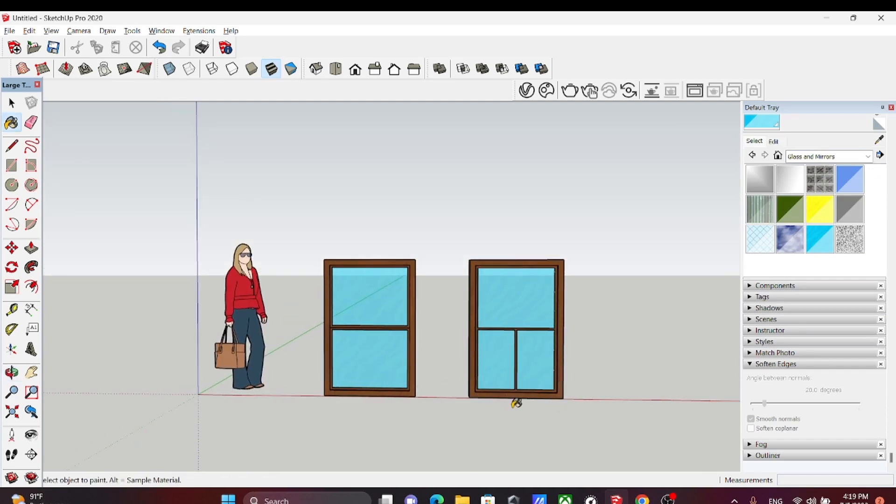
key(space)
scroll(562, 425, up, 2)
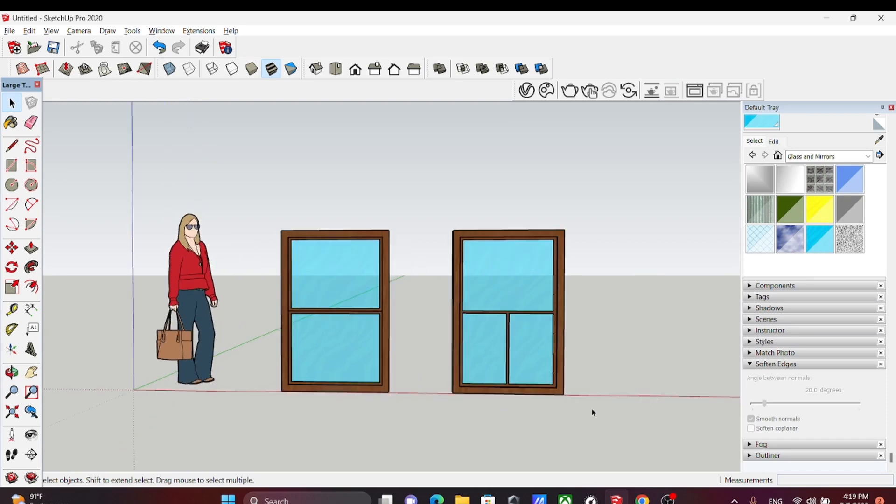
Copy the whole three-pane window along the red axis so the copy sits flush against the original's right edge
drag(453, 246, 449, 217)
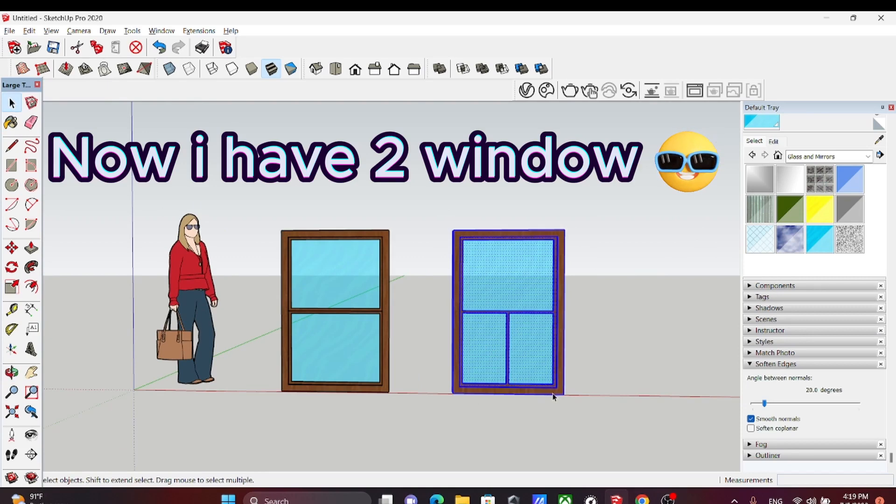
key(m)
scroll(443, 402, up, 1)
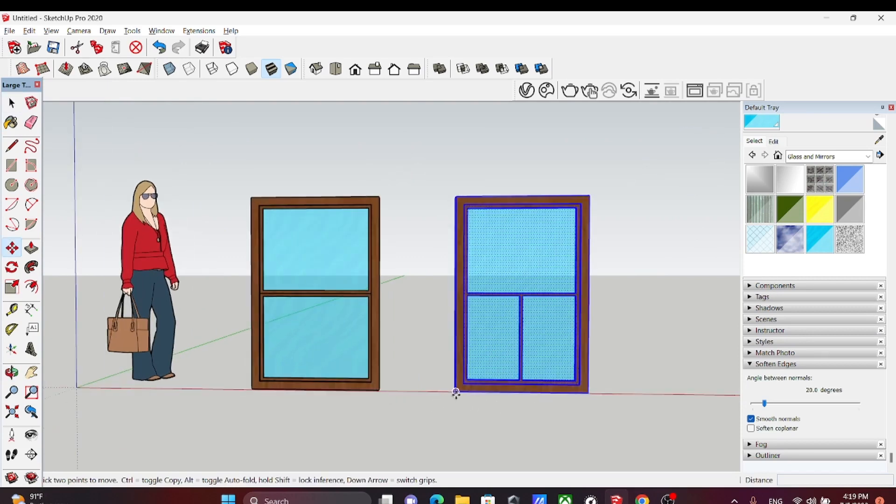
click(458, 391)
key(ctrl)
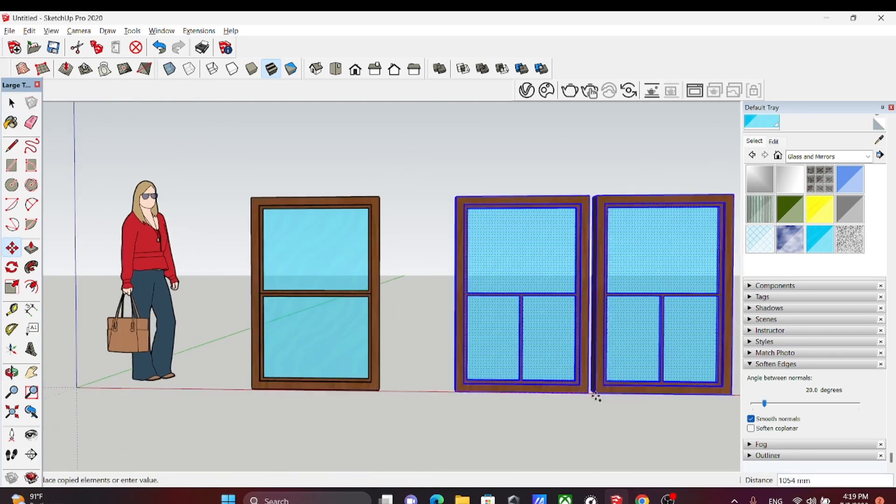
click(589, 395)
scroll(467, 396, down, 1)
key(space)
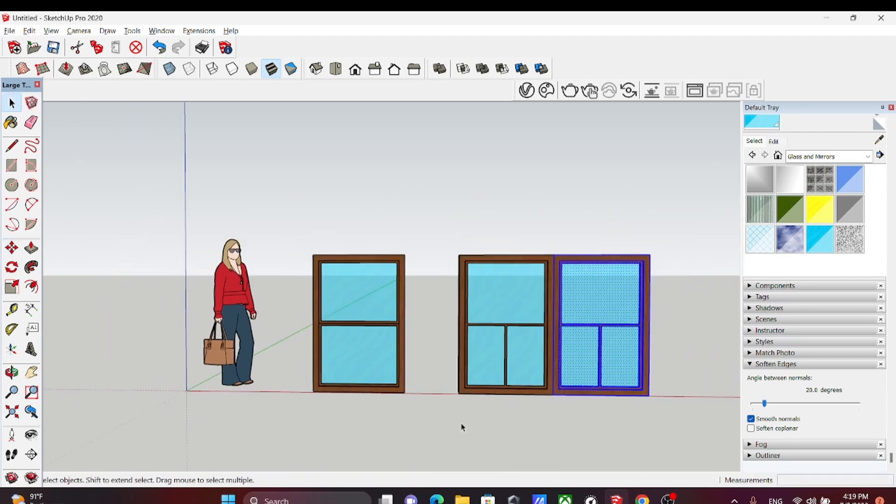
click(510, 436)
scroll(486, 397, down, 1)
key(o)
mouse_move(677, 338)
mouse_down()
mouse_move(680, 352)
mouse_move(668, 344)
mouse_up()
key(space)
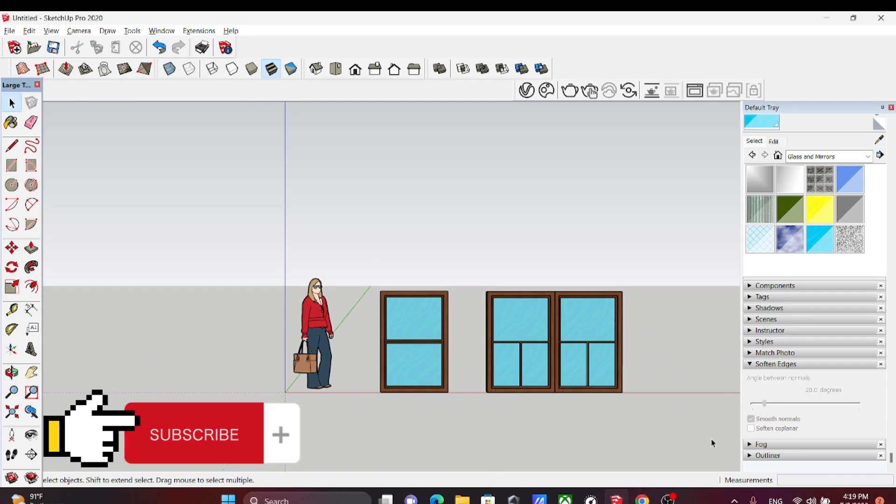
mouse_move(668, 497)
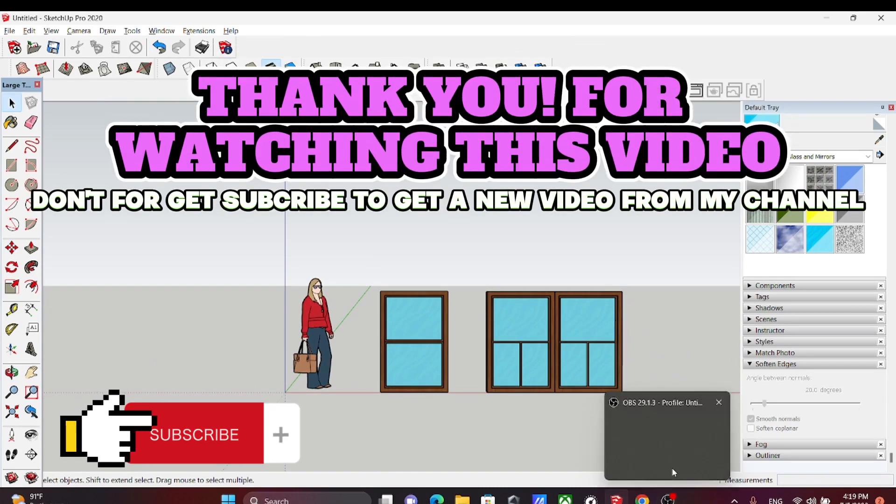
click(672, 472)
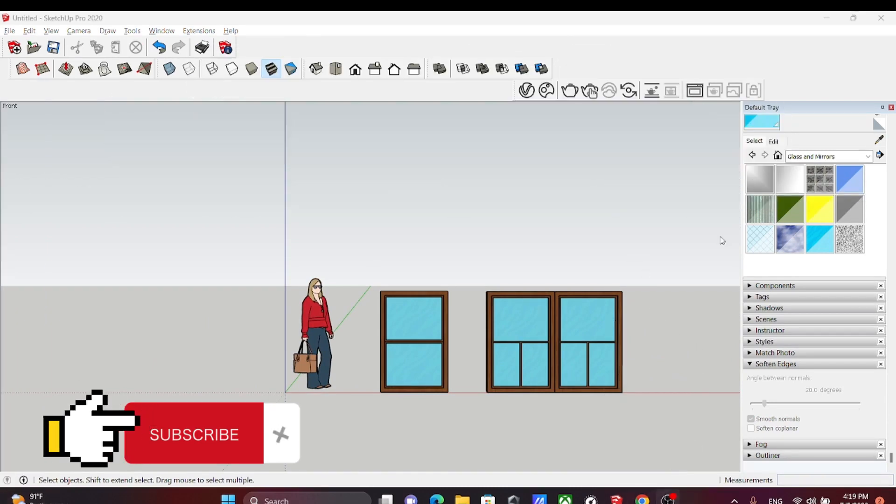